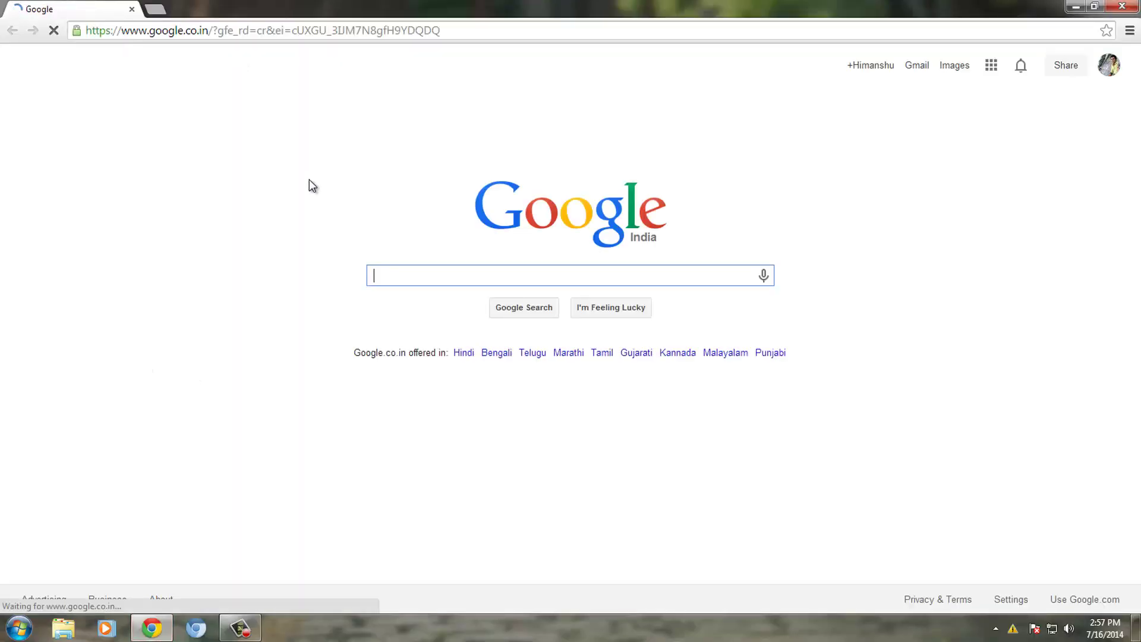
type("android sd")
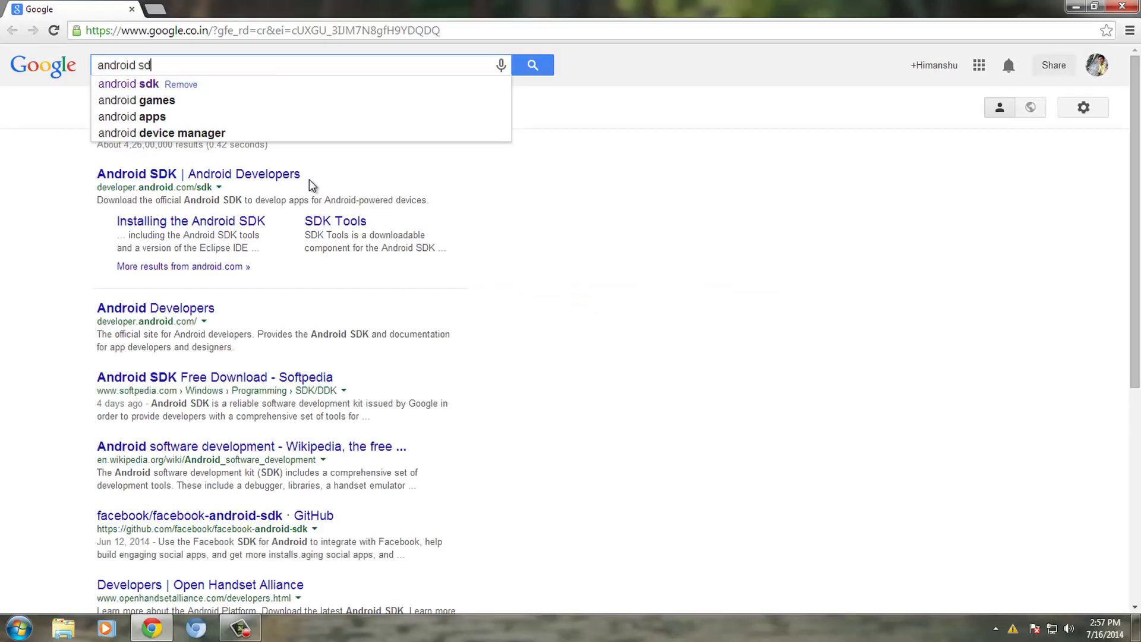
type("k")
Step: Search 'android sdk' and start the Eclipse ADT download on developer.android.com/sdk
key("Return")
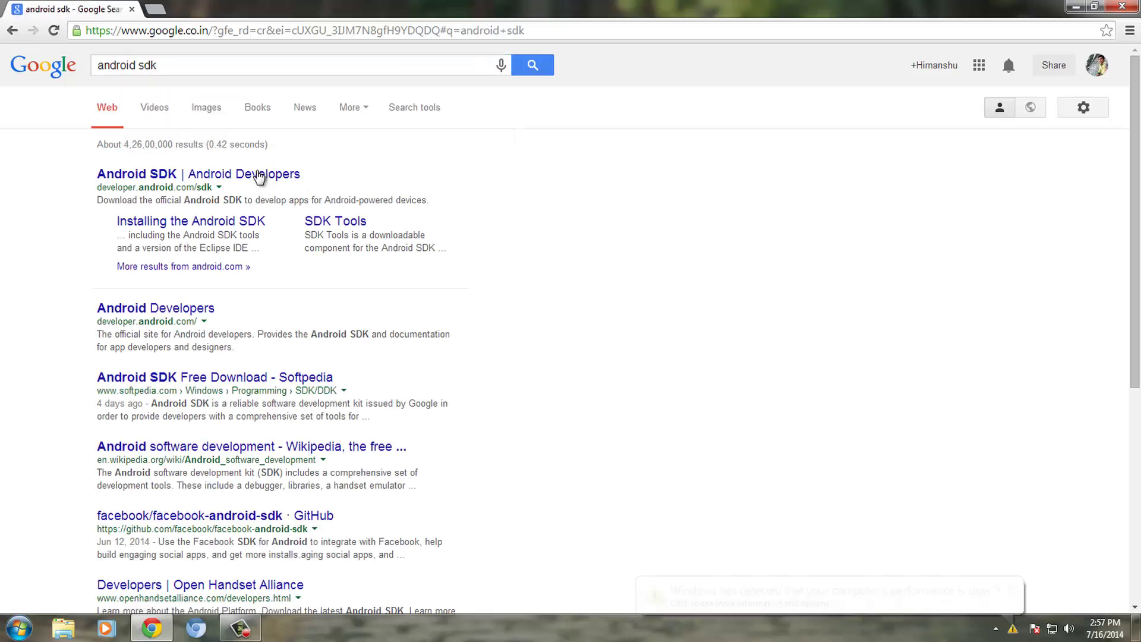
left_click(257, 175)
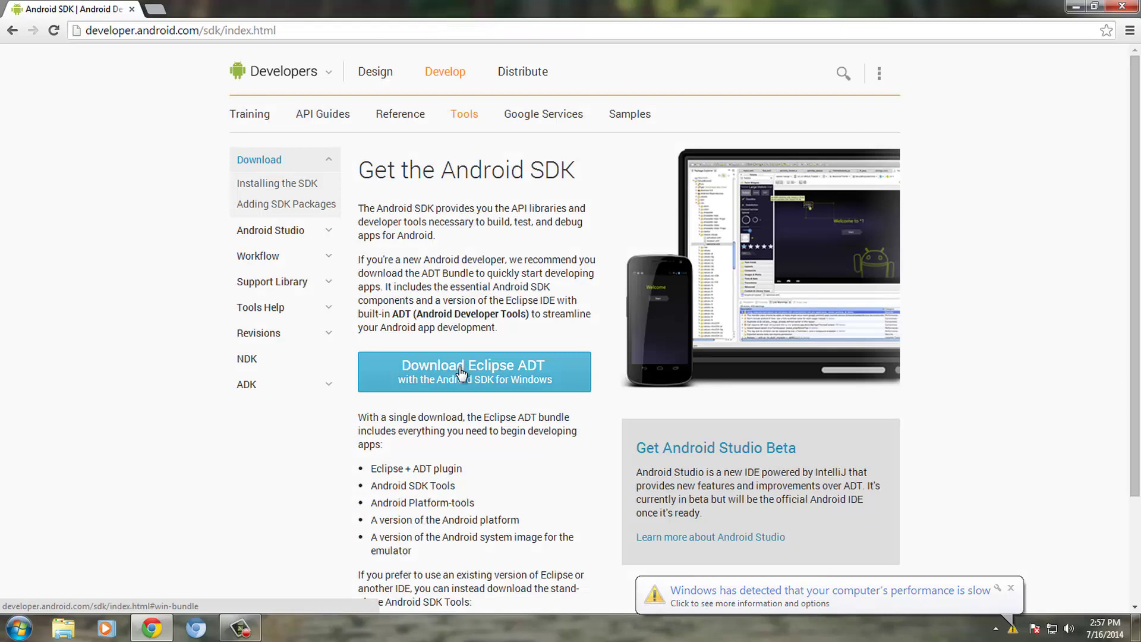
left_click(462, 373)
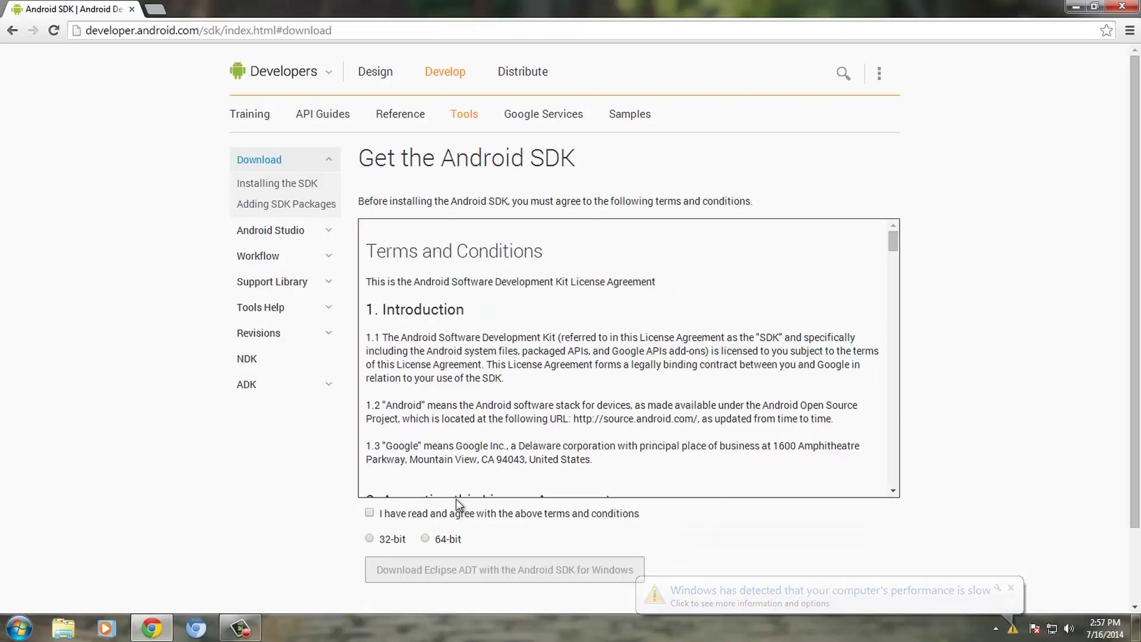
Step: Accept the SDK terms and download the 64-bit Windows ADT bundle
left_click(422, 514)
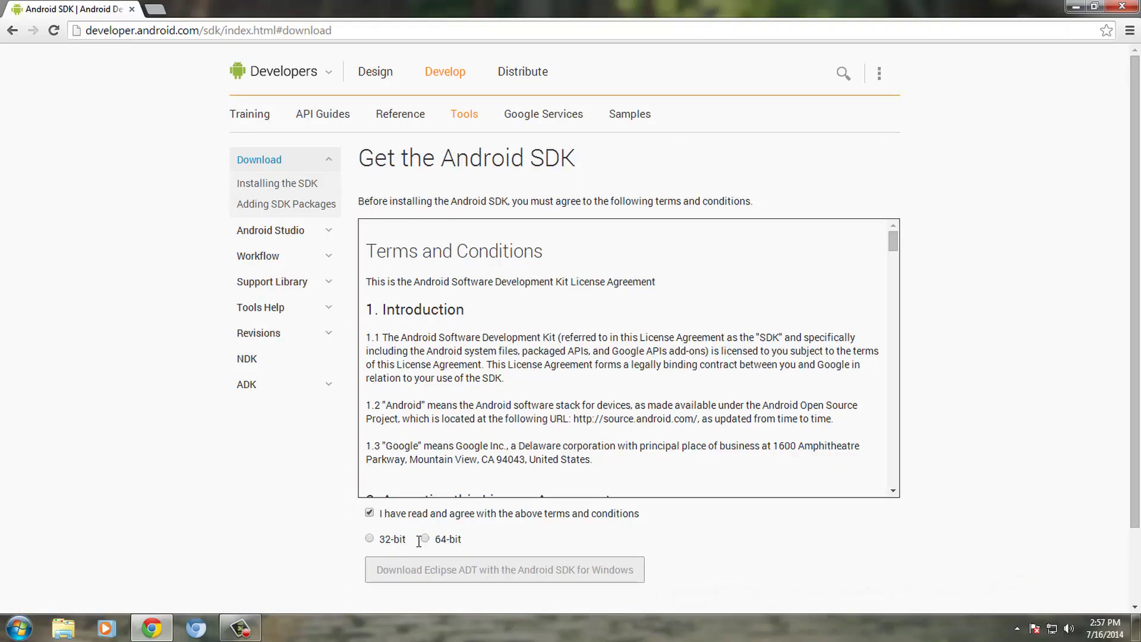
left_click(425, 539)
left_click(369, 539)
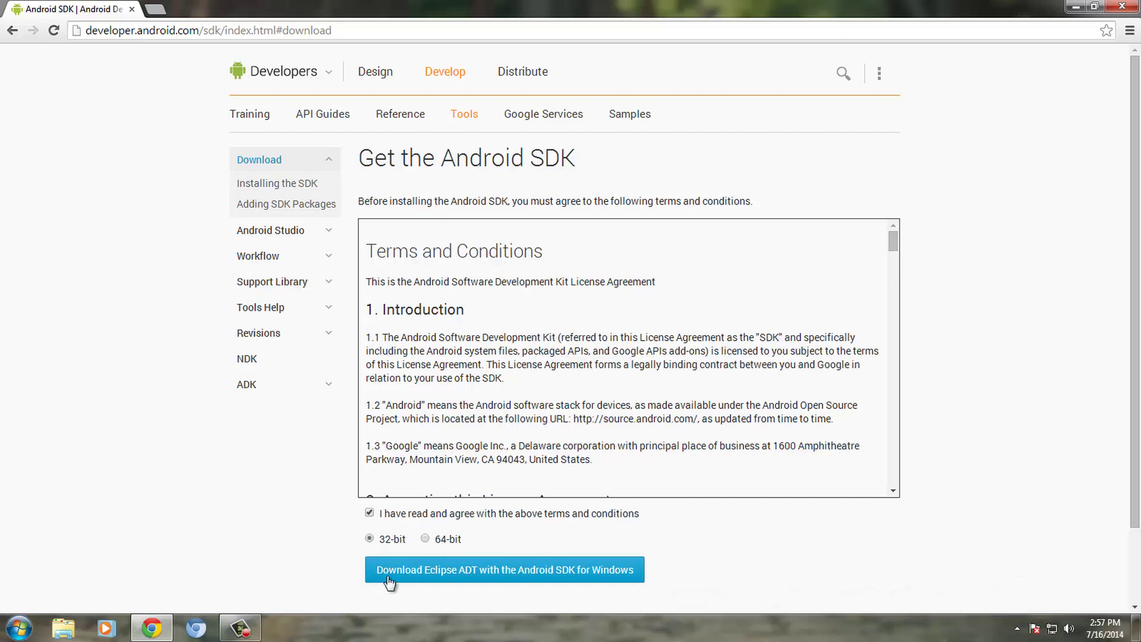
left_click(425, 540)
left_click(540, 580)
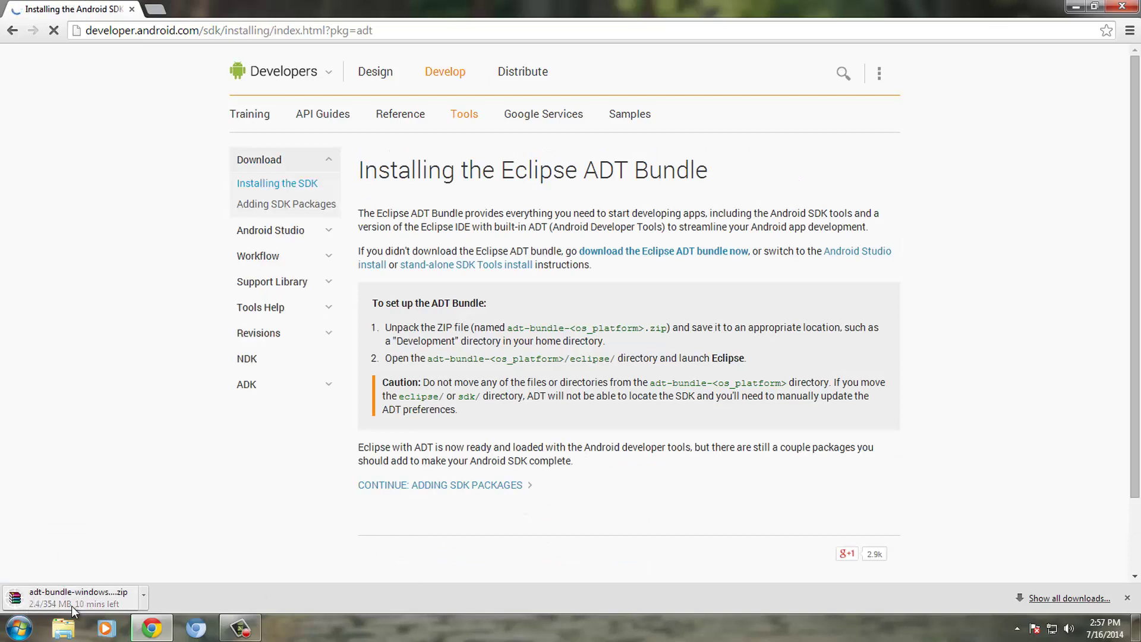
left_click(157, 7)
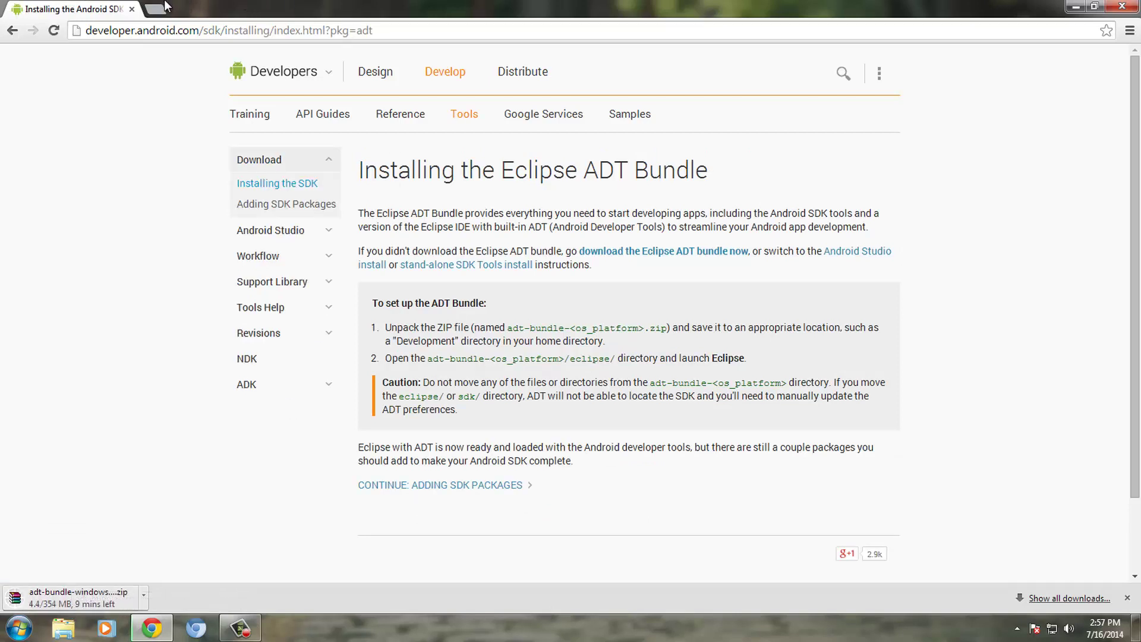
type("java")
Step: Download and install Java 7 Update 65 from java.com, then close the completion message
key("Return")
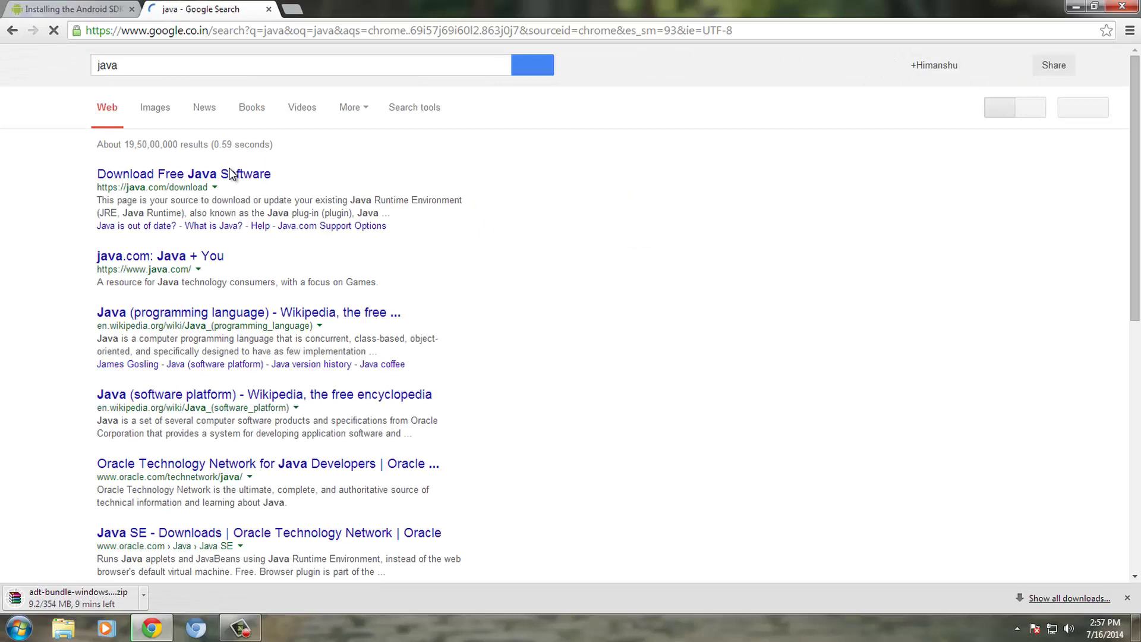
left_click(188, 179)
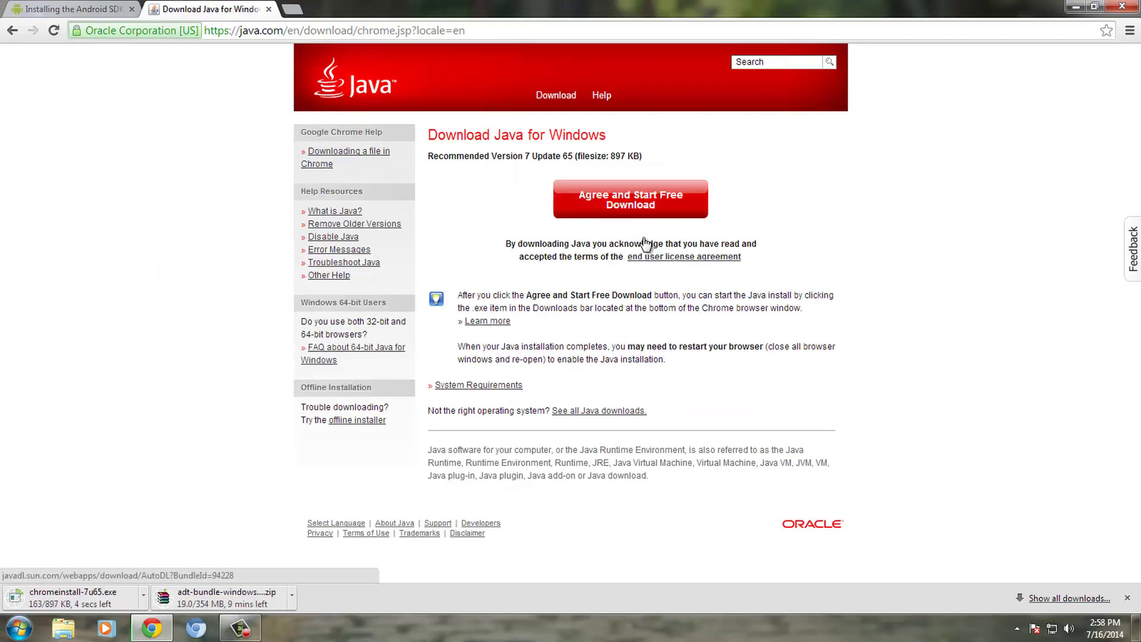
left_click(80, 597)
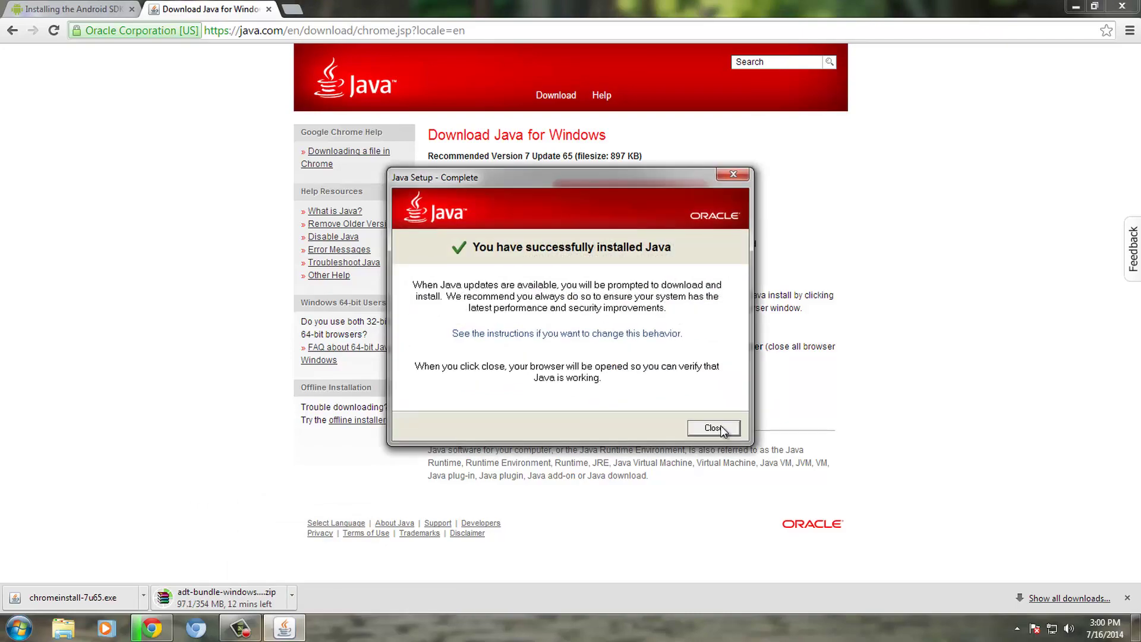
left_click(713, 429)
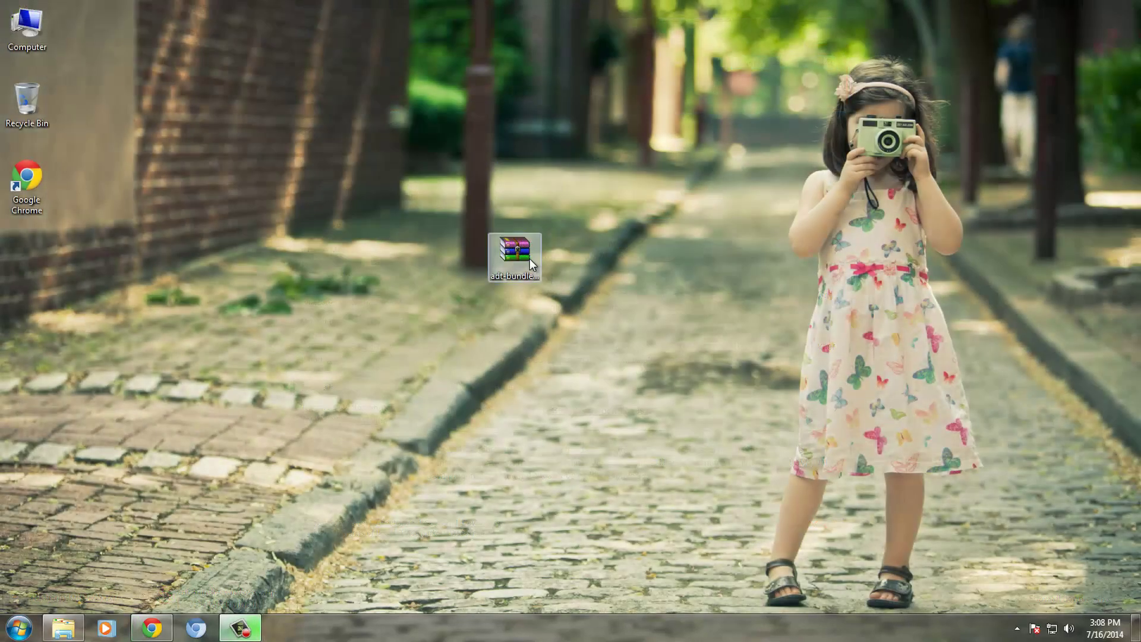
Step: Extract the ADT bundle zip into its own adt-bundle folder on the desktop
right_click(525, 285)
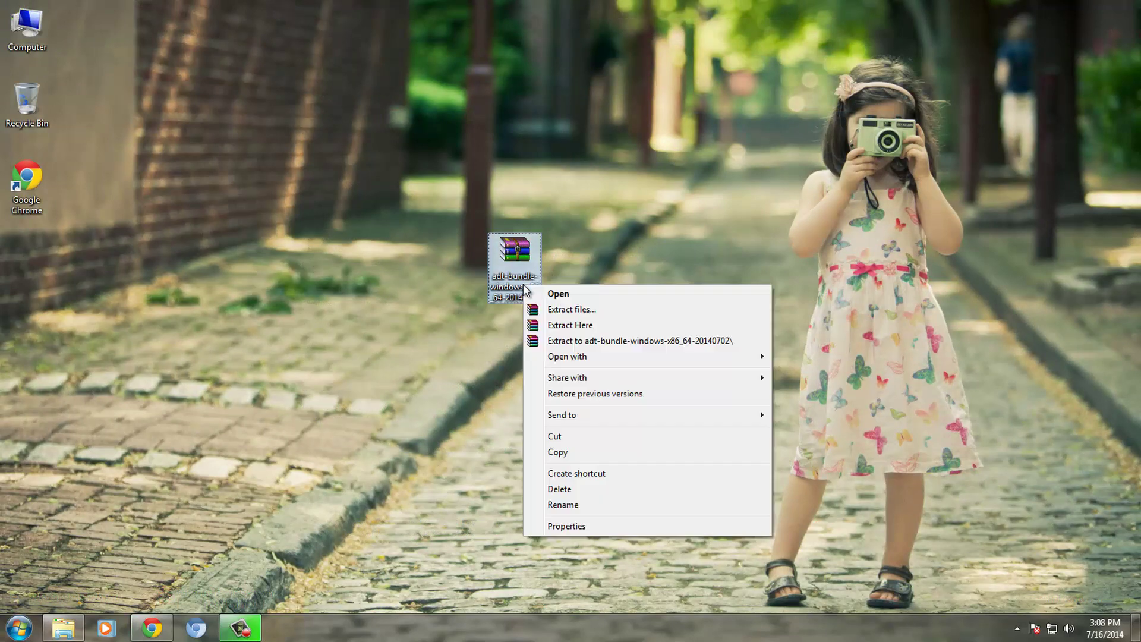
left_click(563, 341)
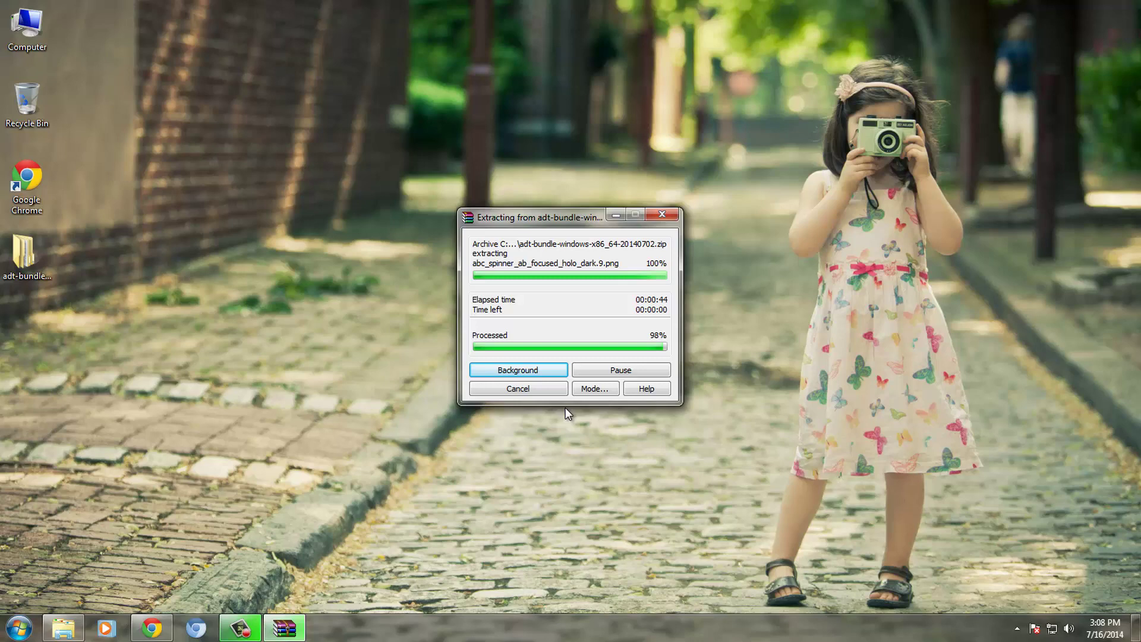
mouse_move(24, 255)
left_mouse_down()
mouse_move(445, 302)
mouse_move(587, 267)
left_mouse_up()
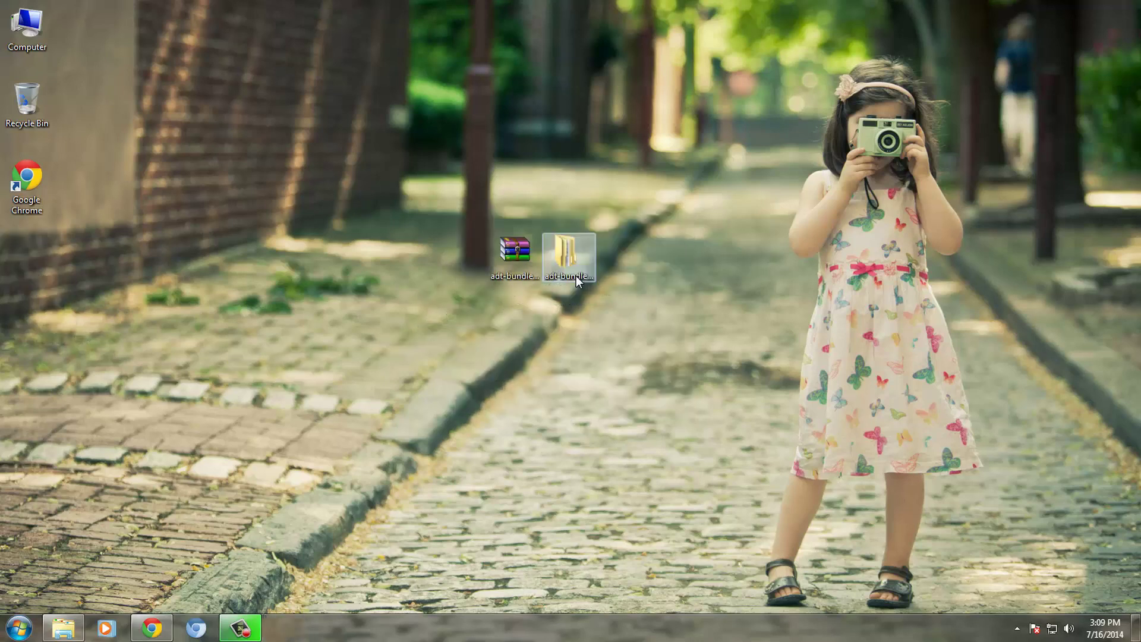
Step: Open the inner adt-bundle folder and launch SDK Manager
double_click(576, 275)
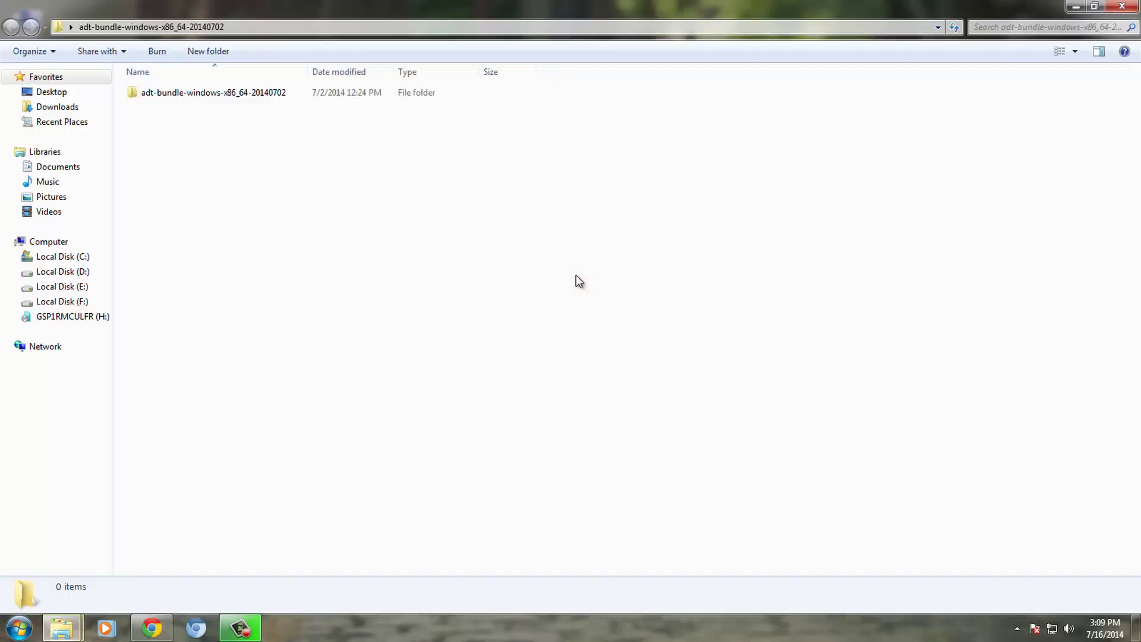
double_click(240, 99)
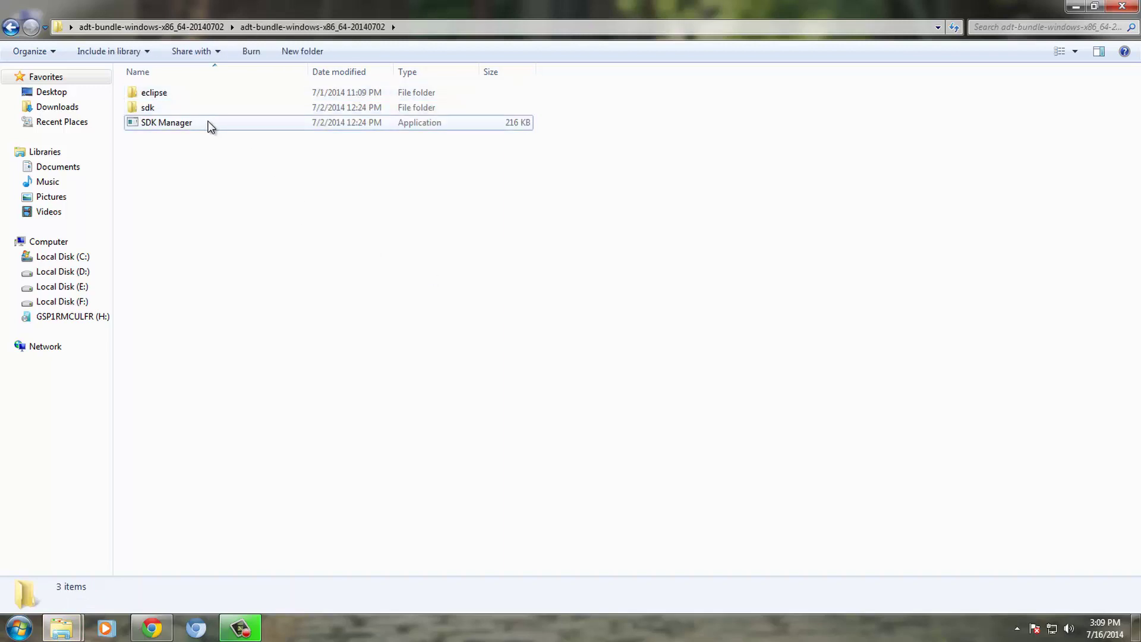
left_click(188, 123)
double_click(189, 122)
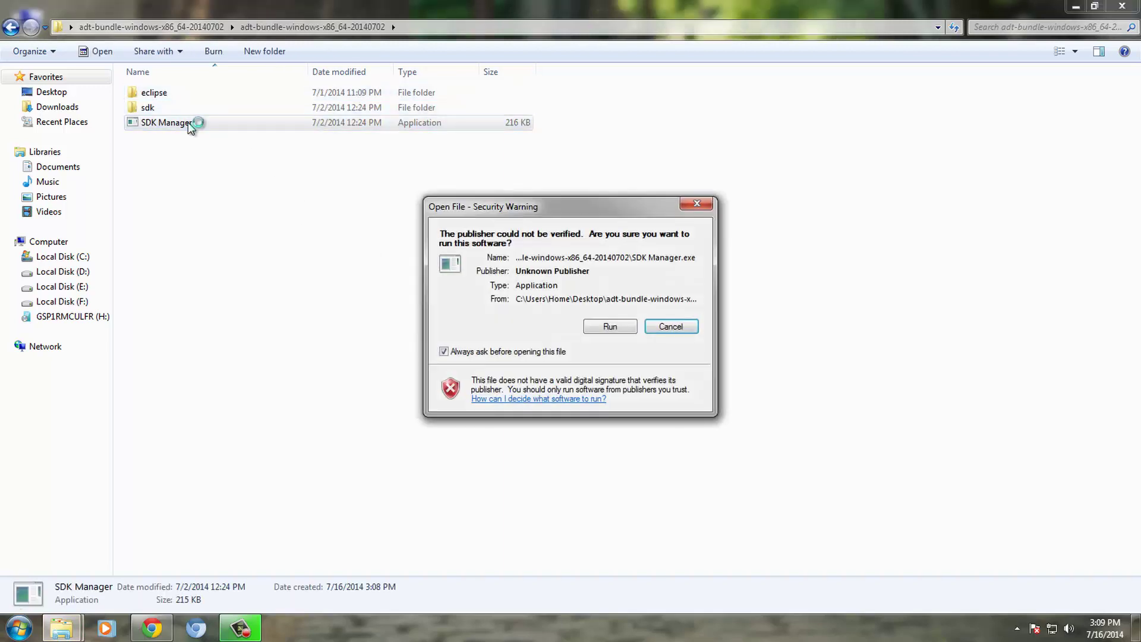
Step: Confirm running SDK Manager and tick the Tools, Android L and Extras packages
left_click(611, 326)
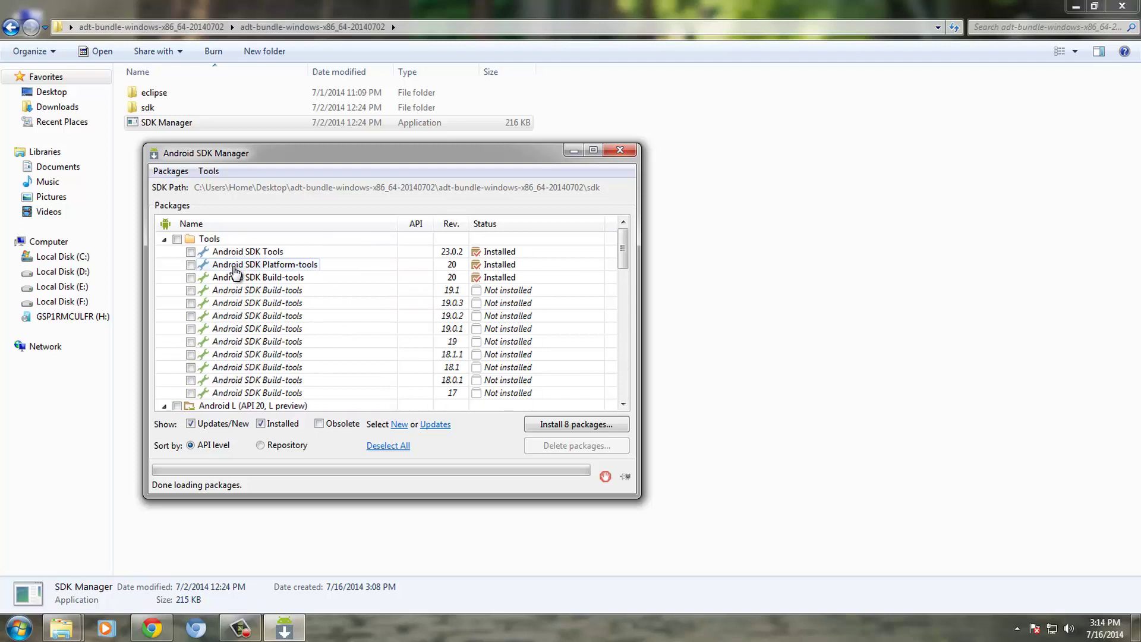
left_click(190, 252)
left_click(190, 278)
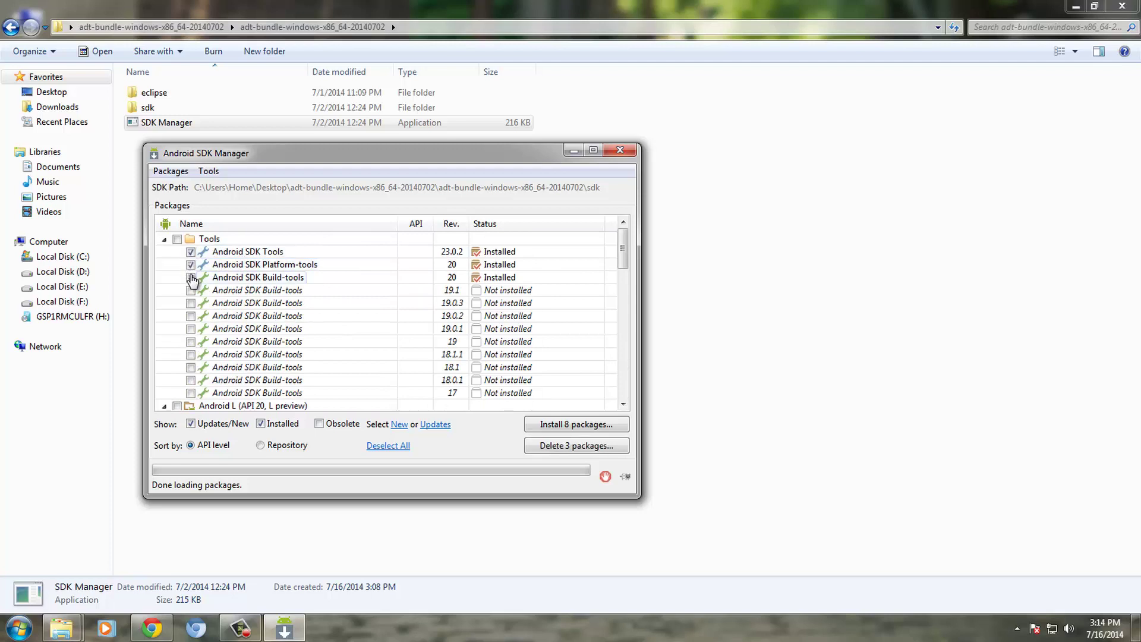
scroll(191, 294, "down", 2)
scroll(192, 321, "down", 1)
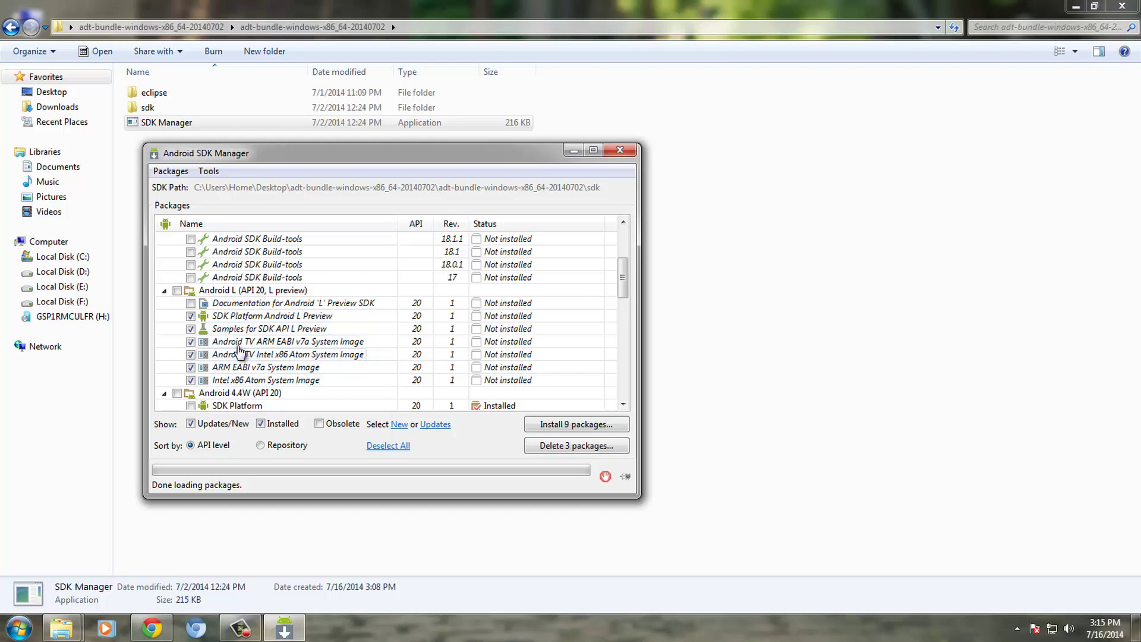
scroll(237, 333, "down", 2)
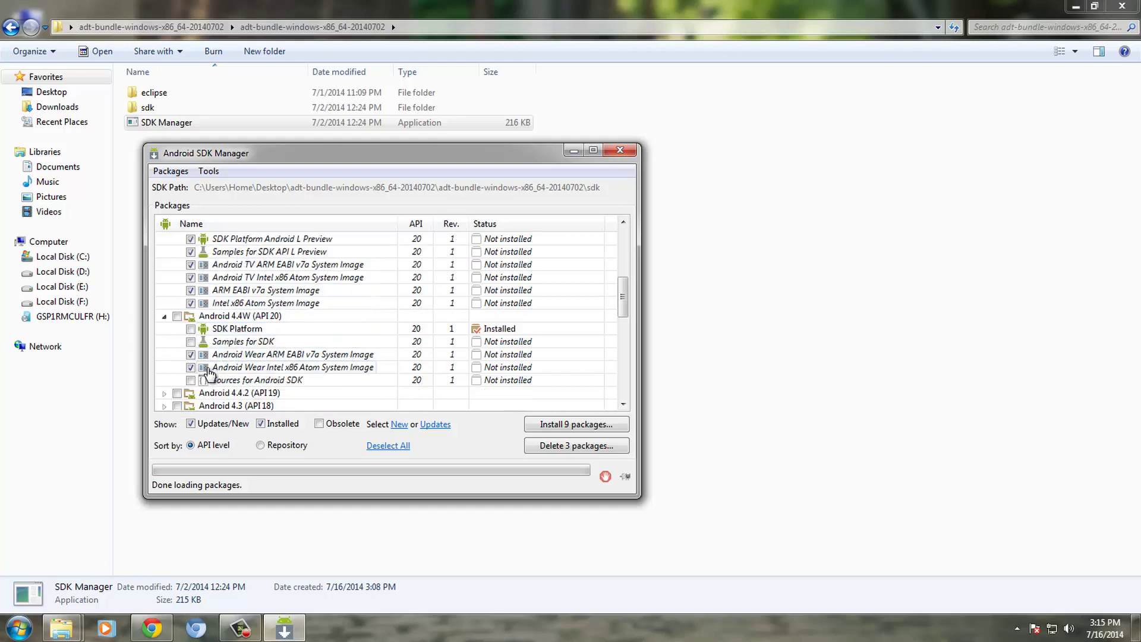
scroll(286, 348, "down", 4)
scroll(272, 325, "down", 2)
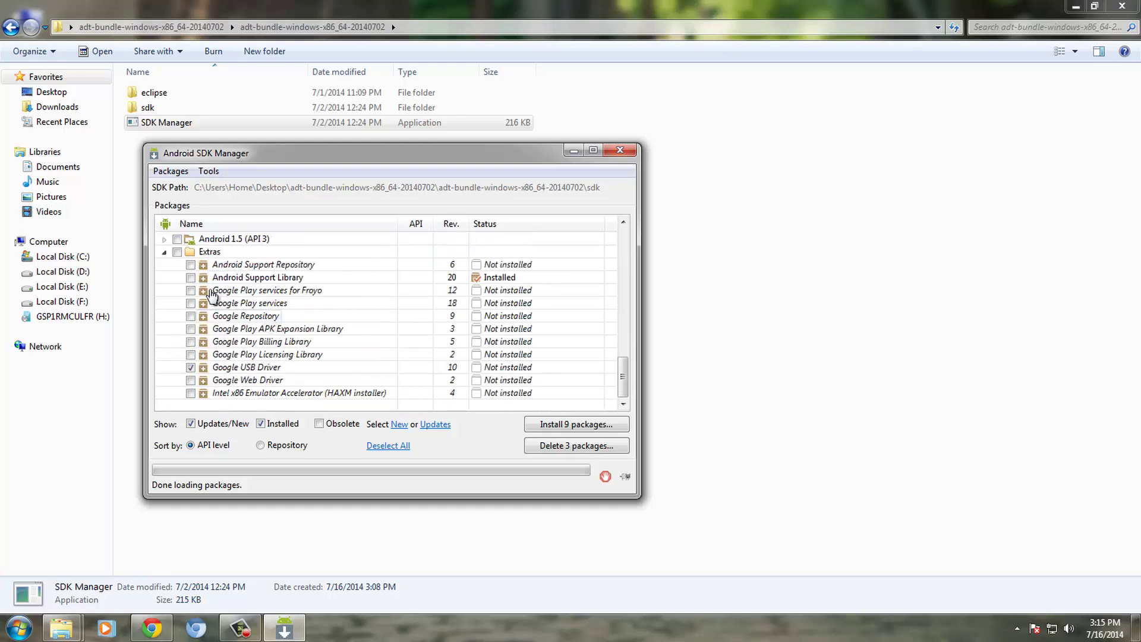
left_click(176, 251)
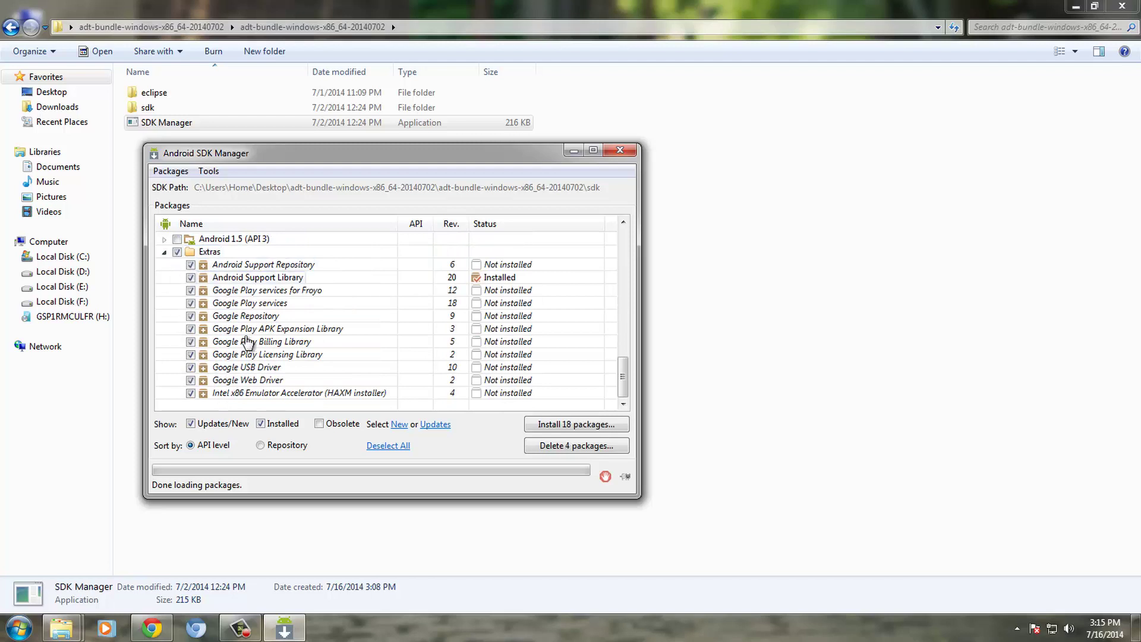
Step: Install the 18 packages, accepting the SDK, SDK Preview and Intel Android Extra licenses
left_click(563, 428)
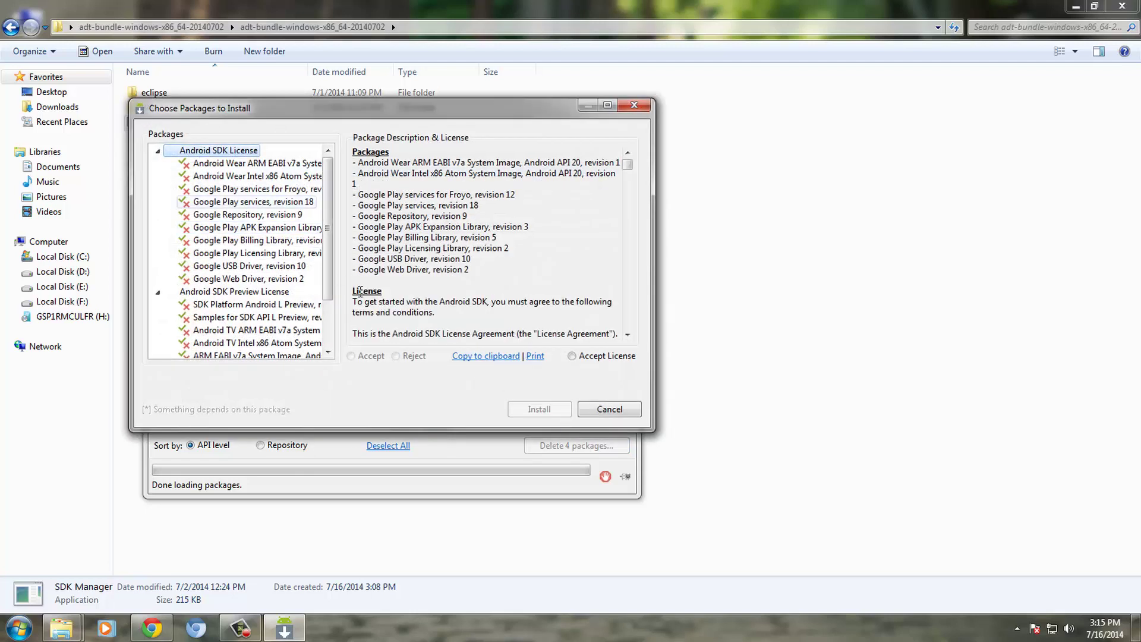
left_click(572, 357)
left_click(234, 292)
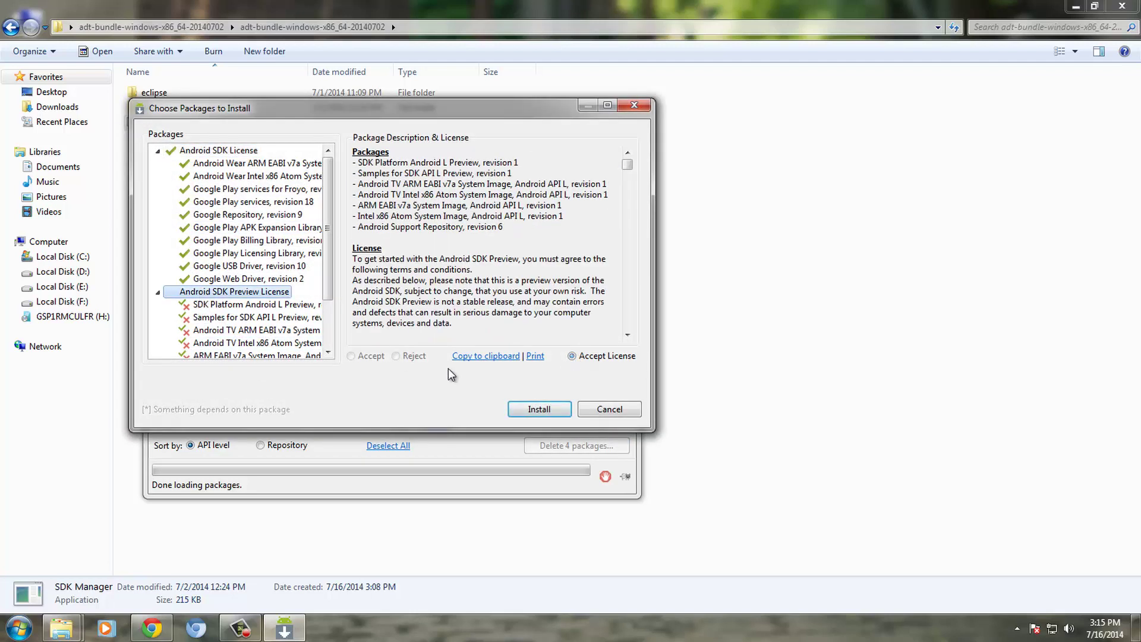
left_click(573, 356)
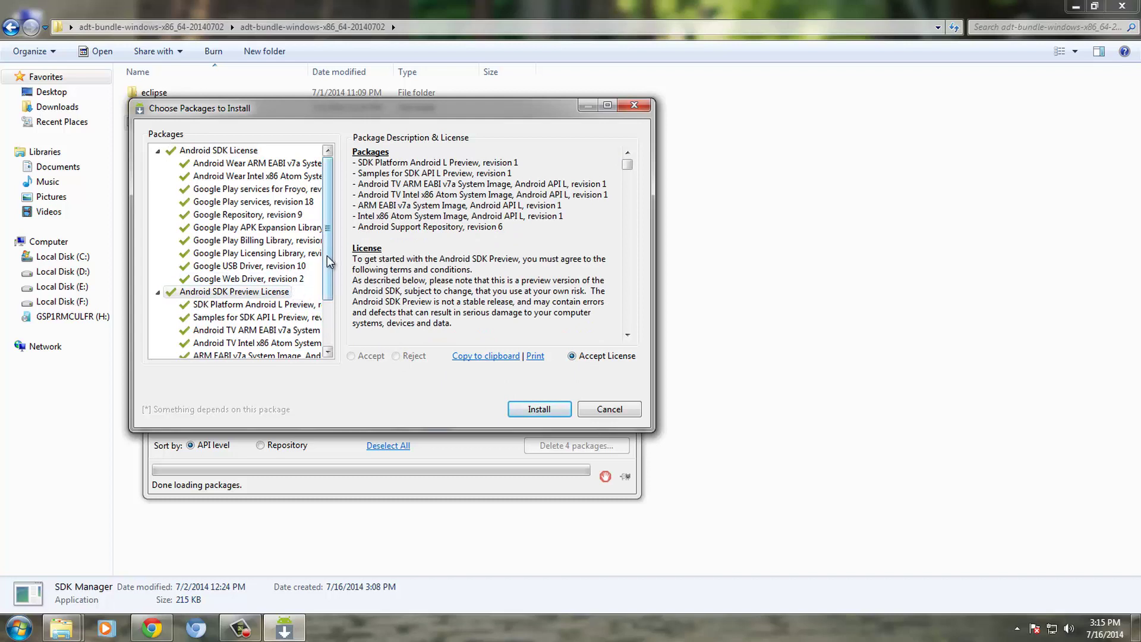
left_click_drag(327, 271, 330, 344)
left_click(239, 332)
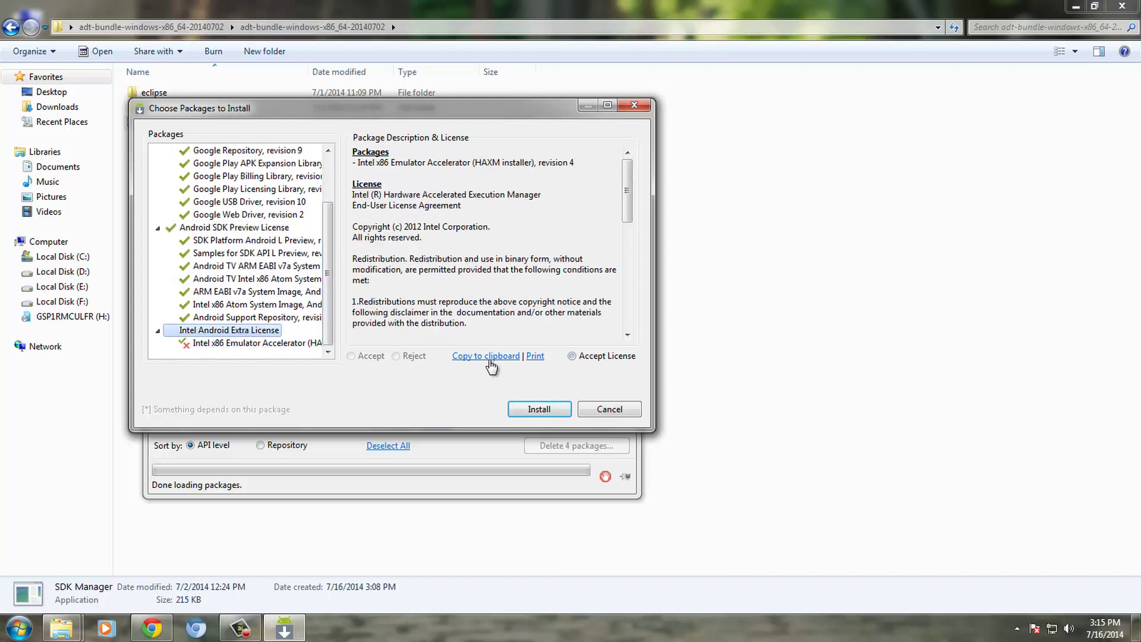
left_click(572, 356)
left_click(540, 414)
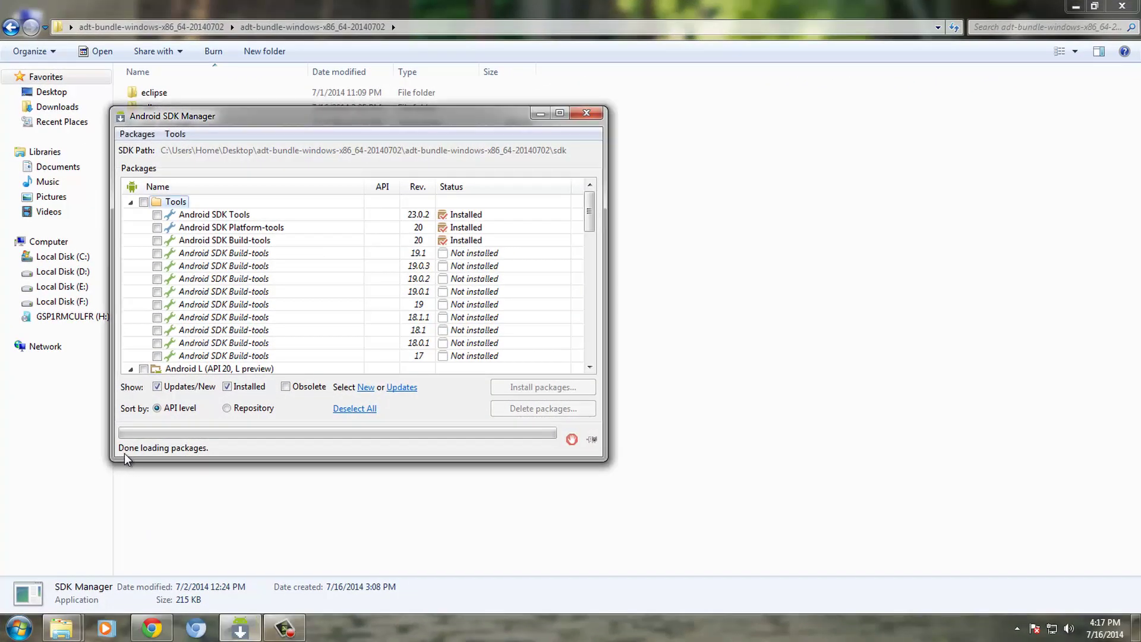
Step: Open the AVD Manager from Tools > Manage AVDs and open the Create AVD form
left_click(174, 134)
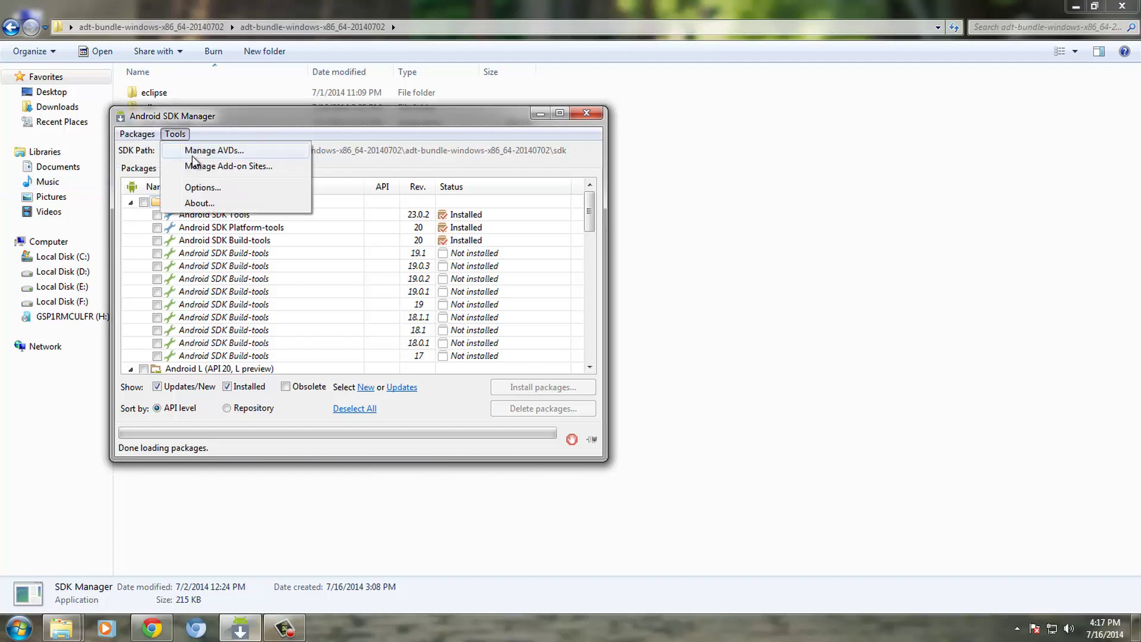
left_click(209, 151)
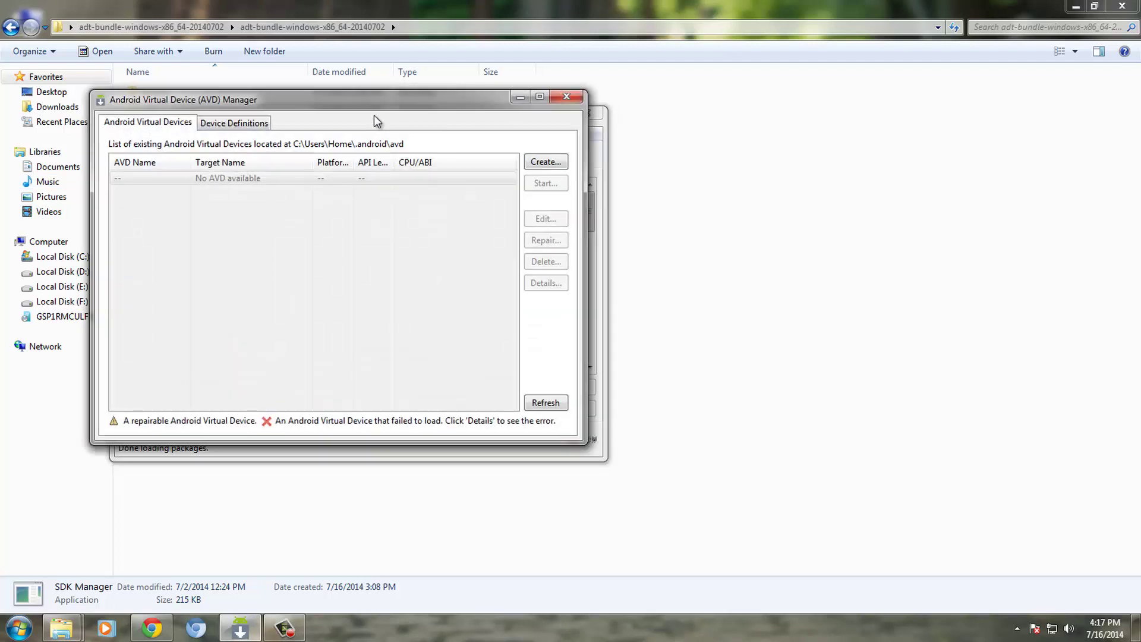
left_click(539, 96)
Step: Name the AVD AndroidL, using a Nexus 5 device that targets Android L (Preview)
left_click(1100, 69)
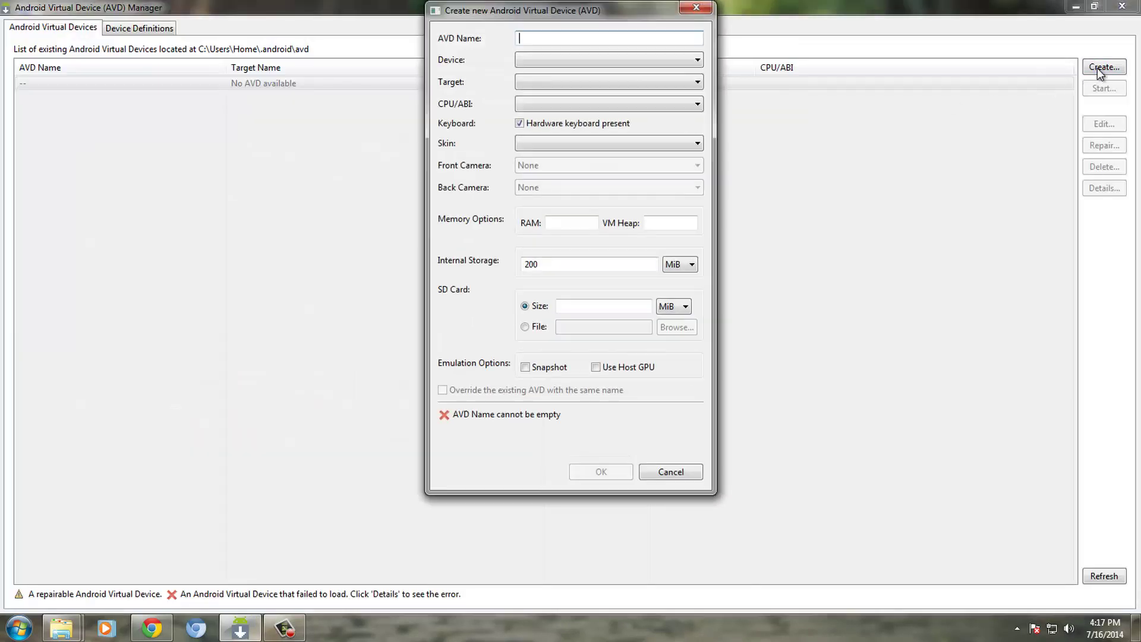
left_click_drag(584, 16, 603, 73)
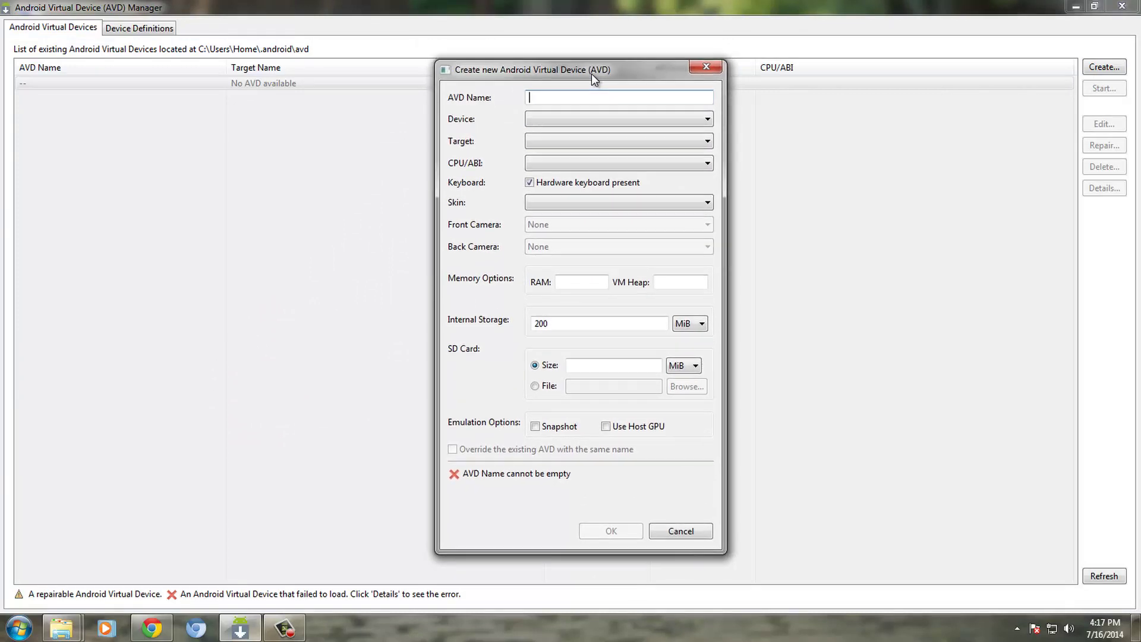
type("AndroidL")
left_click(577, 122)
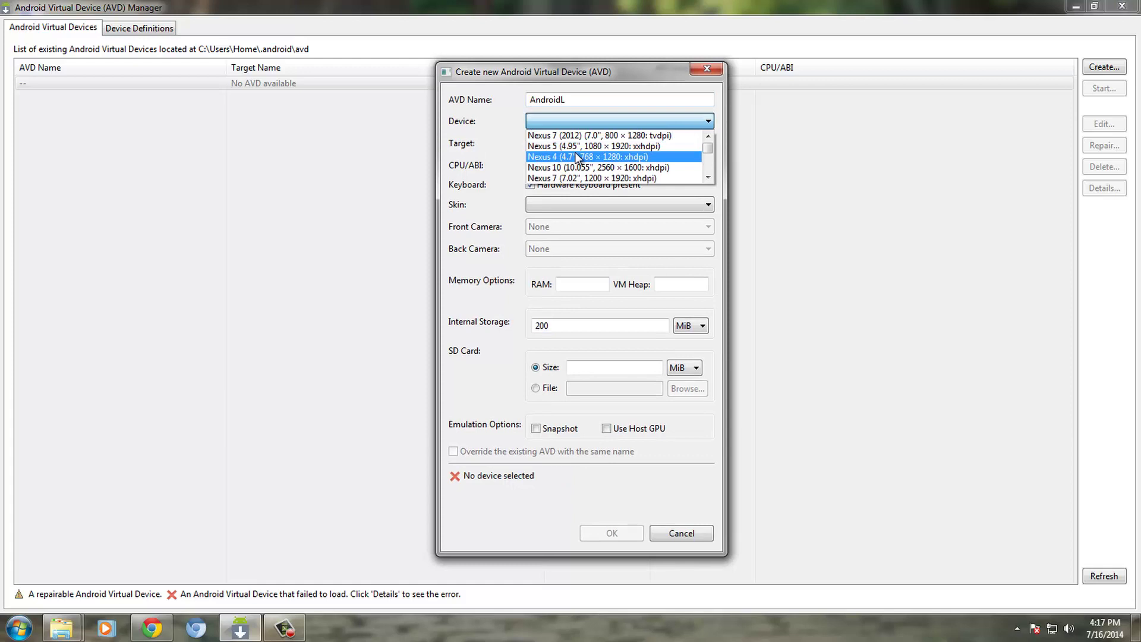
left_click(575, 147)
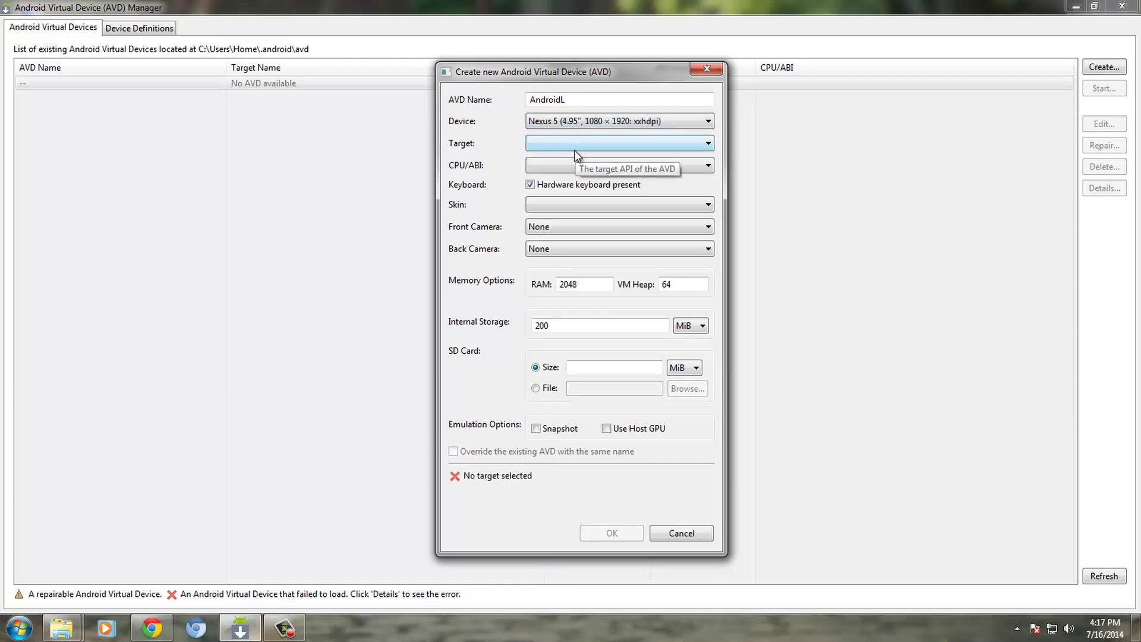
left_click(574, 150)
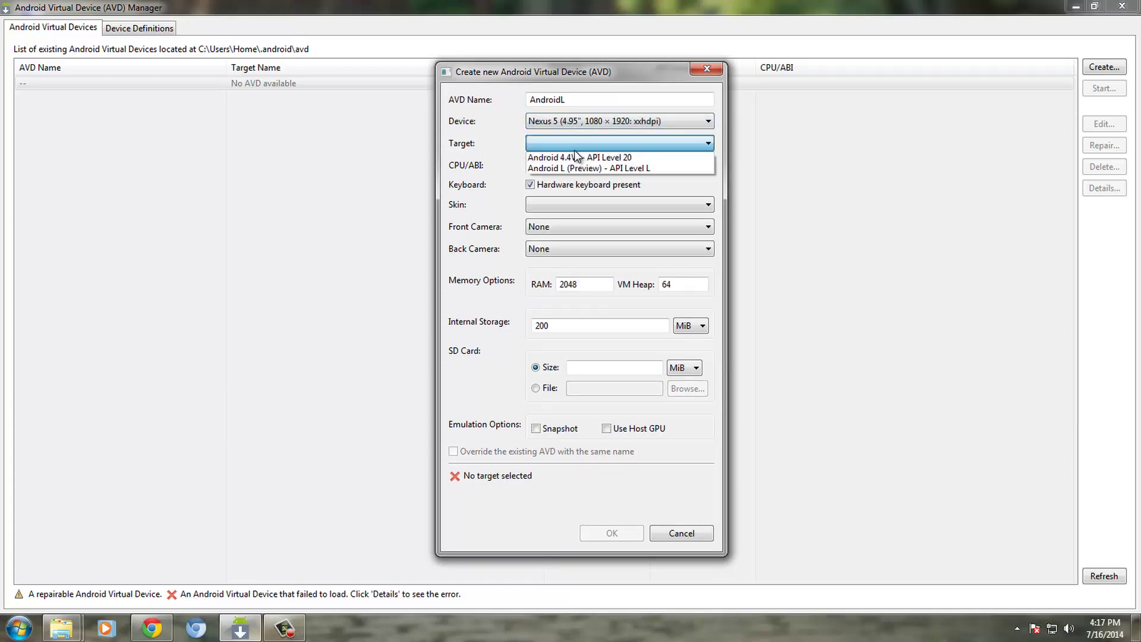
left_click(544, 170)
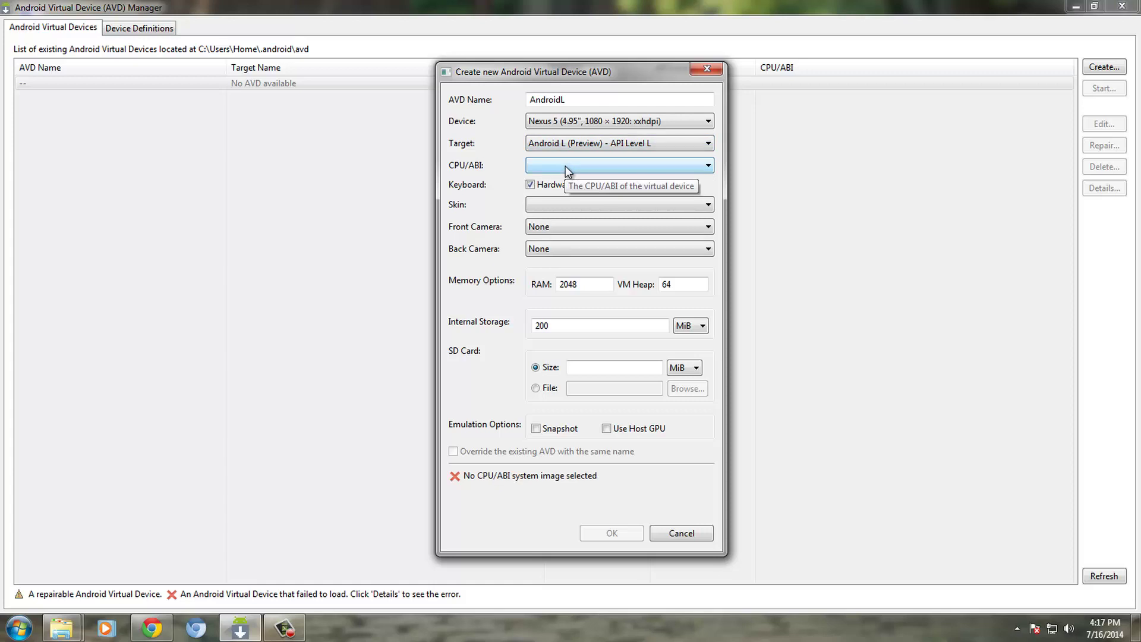
Step: Choose Intel Atom (x86) with no skin, set RAM to 768 and enable host GPU
left_click(565, 166)
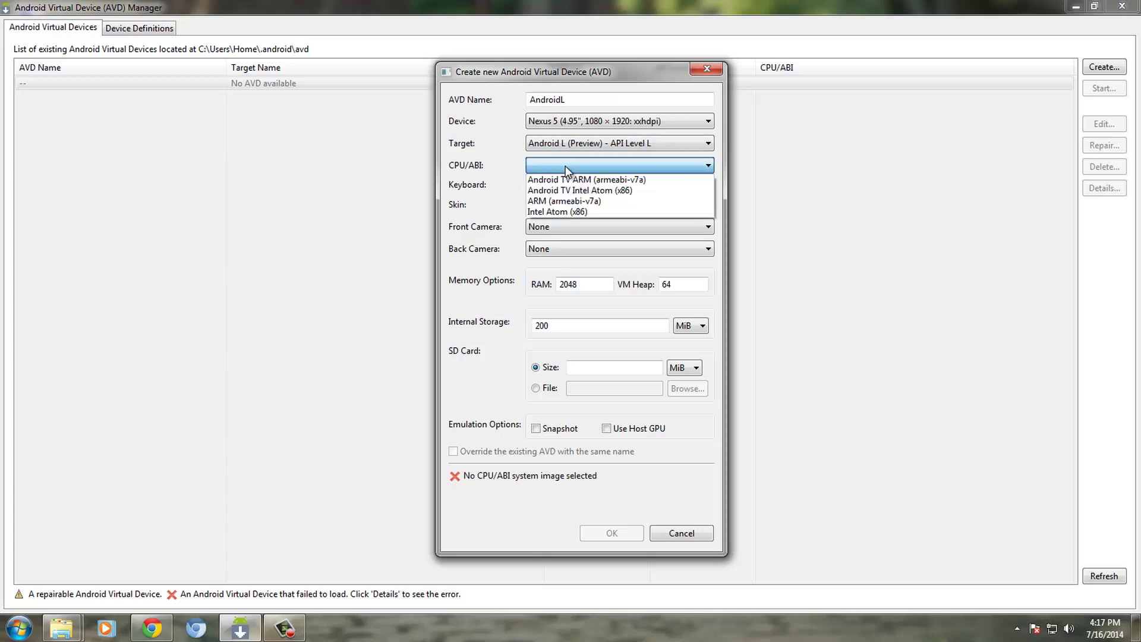
left_click(574, 212)
left_click(574, 205)
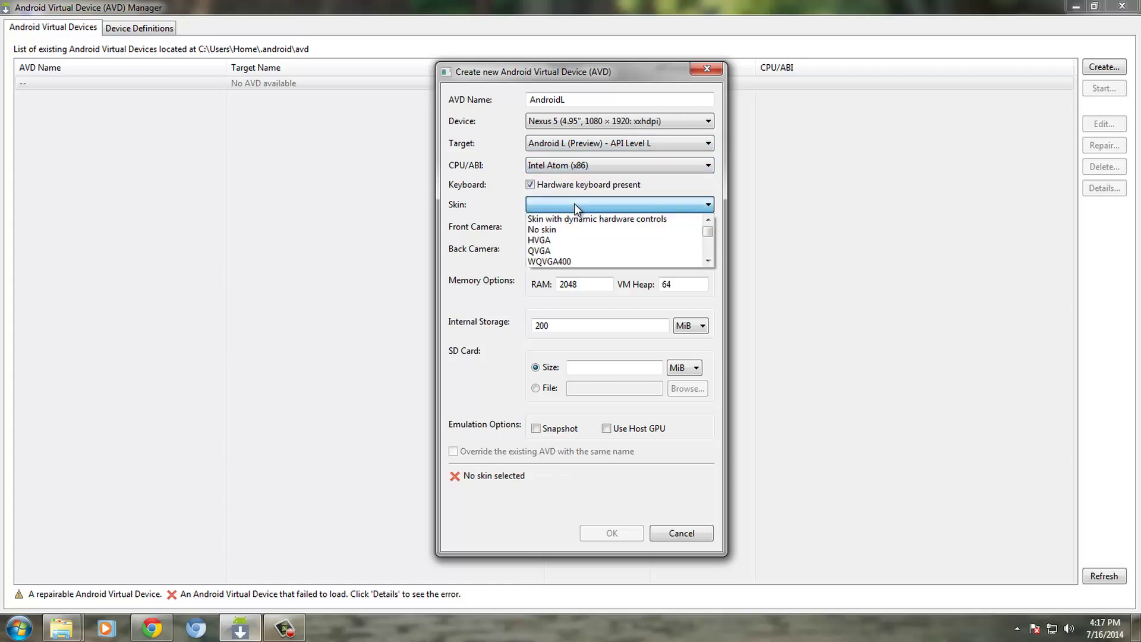
left_click(573, 230)
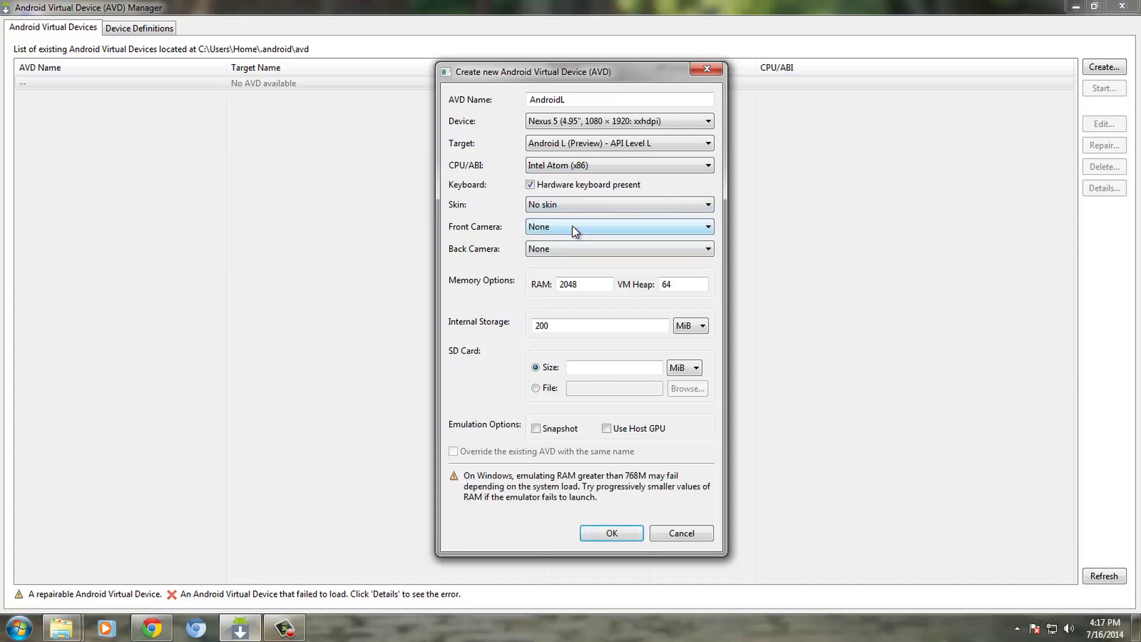
double_click(596, 285)
type("51")
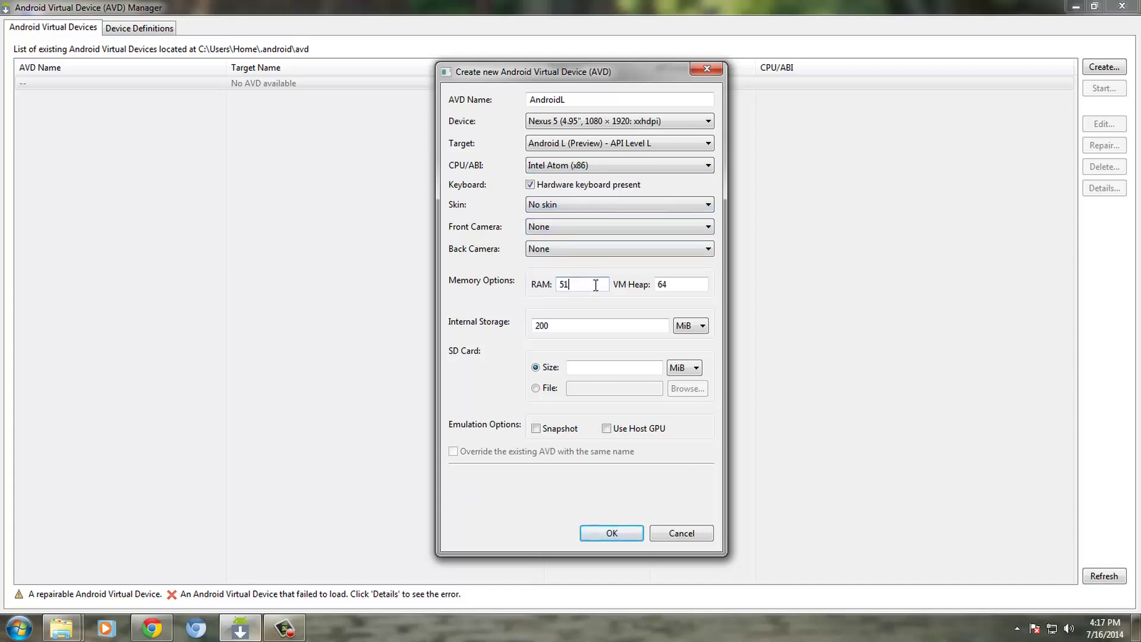
type("2")
double_click(597, 284)
type("768")
left_click(590, 320)
type("2048")
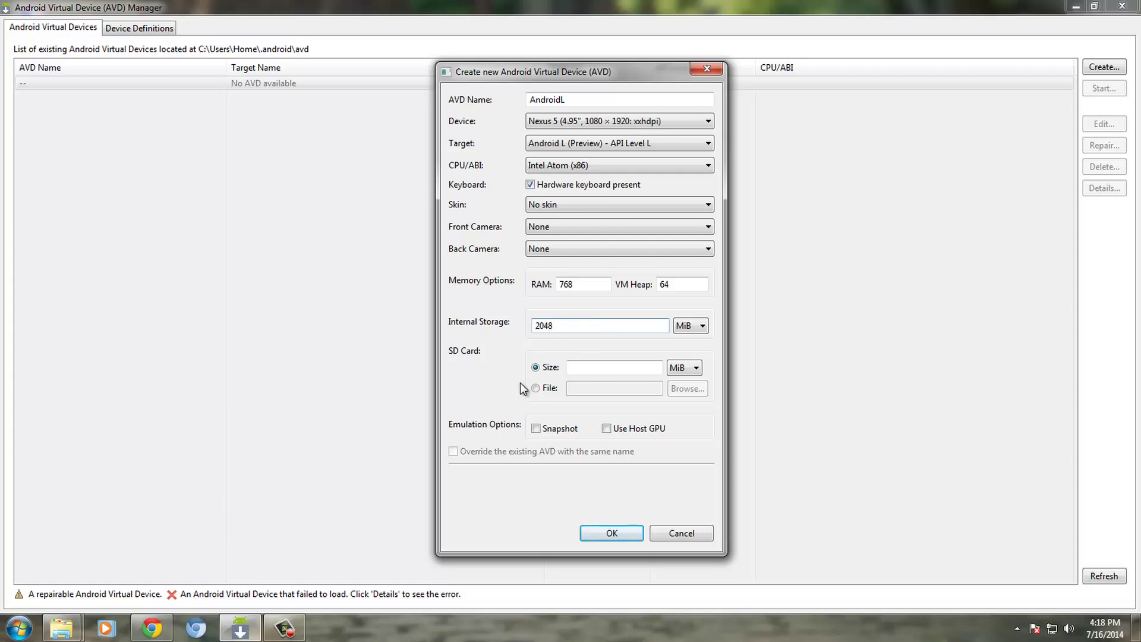
left_click(607, 430)
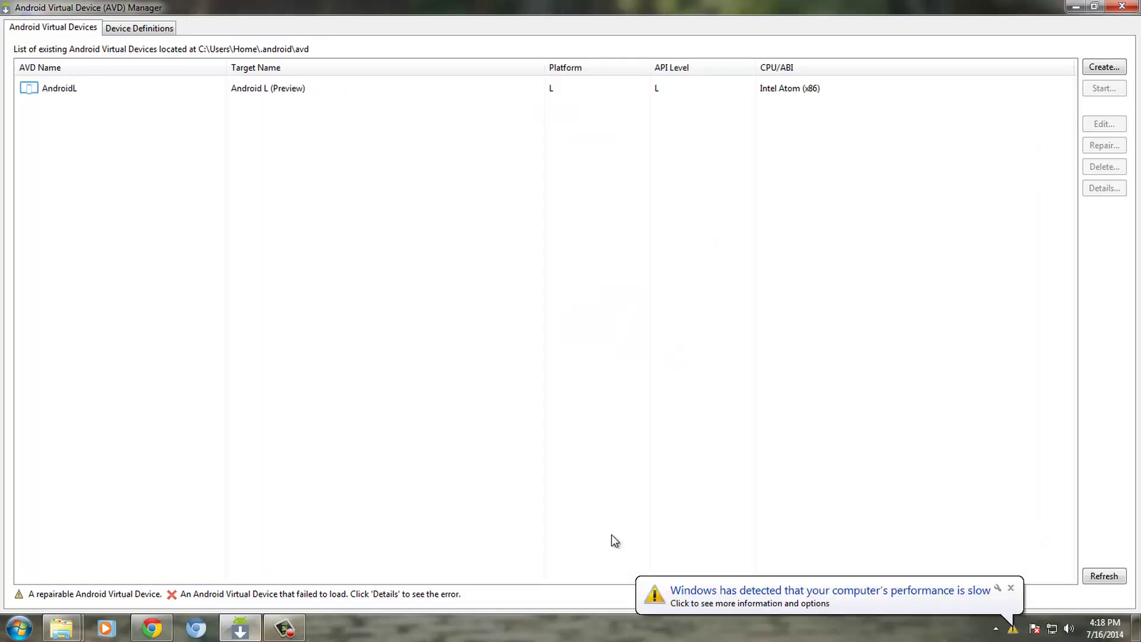
Step: Select the AndroidL AVD and launch it in the emulator
left_click(725, 420)
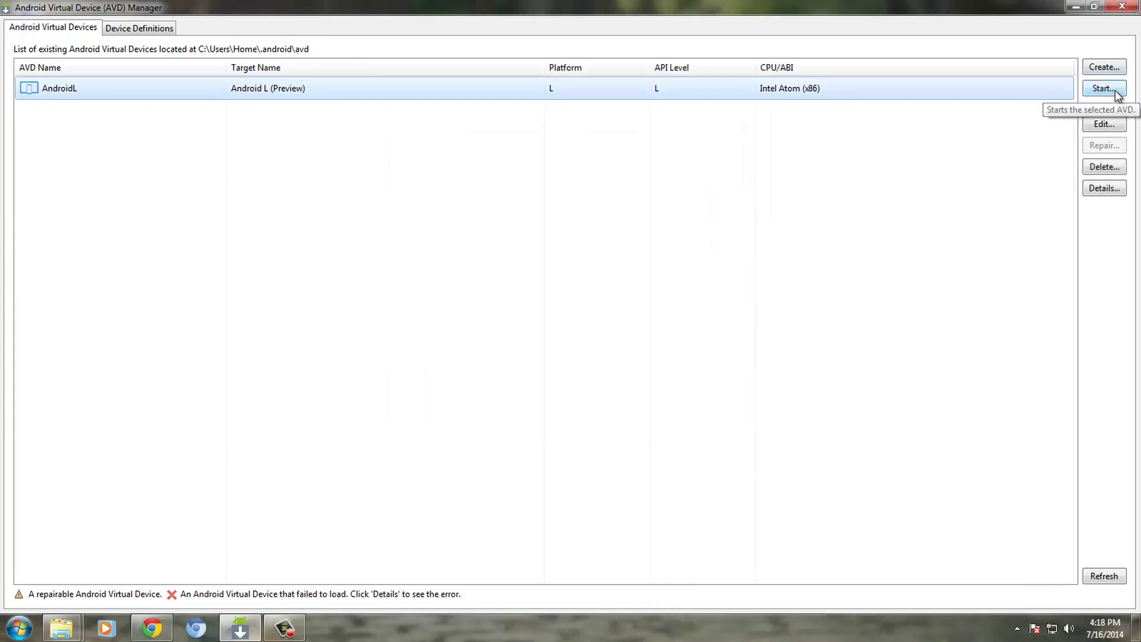
left_click(1104, 88)
left_click(542, 372)
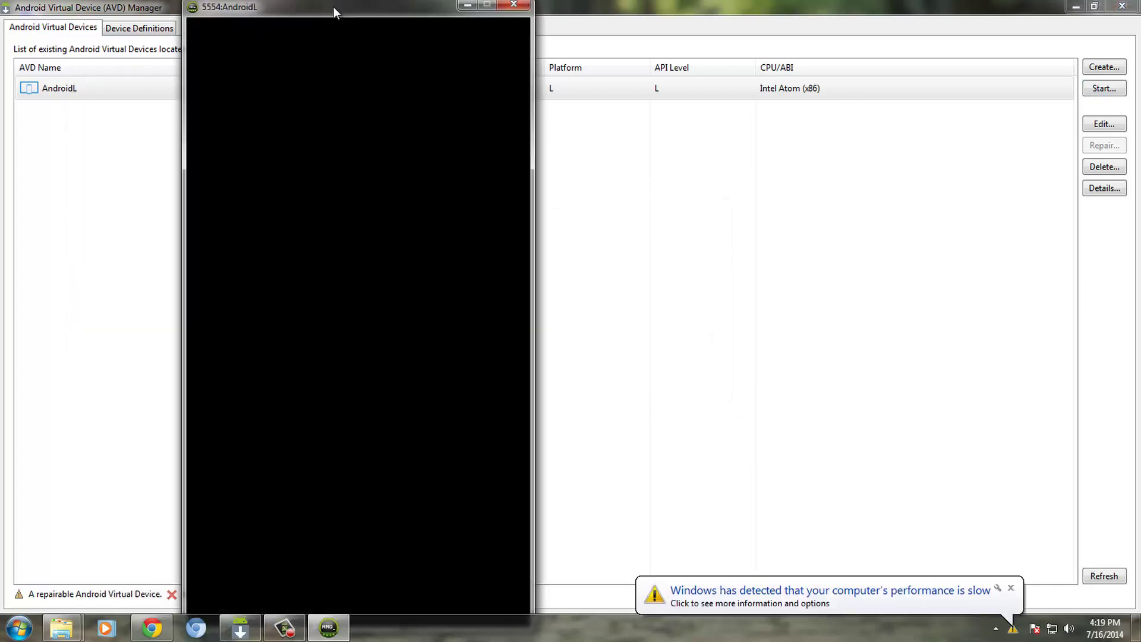
Step: Move the emulator window, swipe to unlock AndroidL, and open then close the notification shade
mouse_move(334, 7)
left_mouse_down()
mouse_move(471, 34)
mouse_move(535, 3)
left_mouse_up()
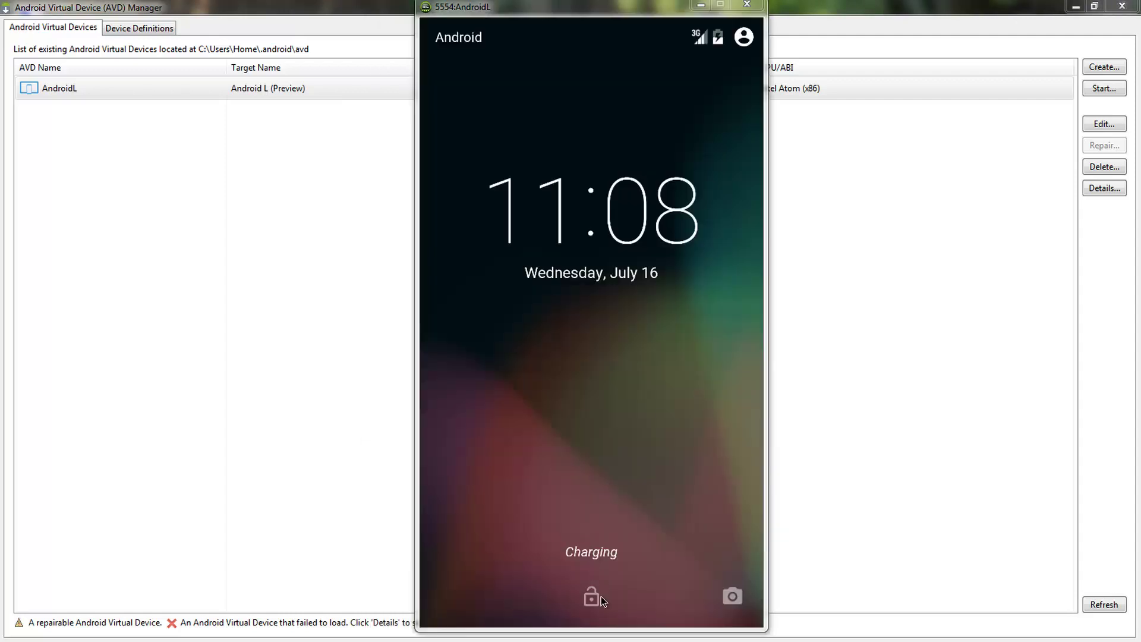
left_click_drag(595, 544, 595, 251)
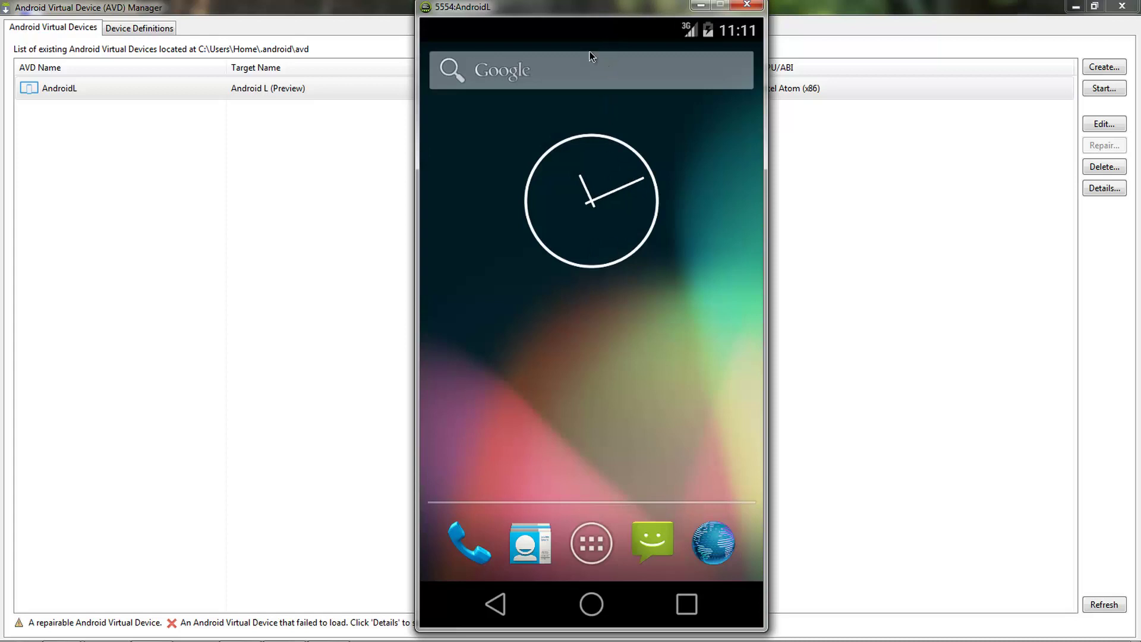
left_click_drag(589, 34, 505, 588)
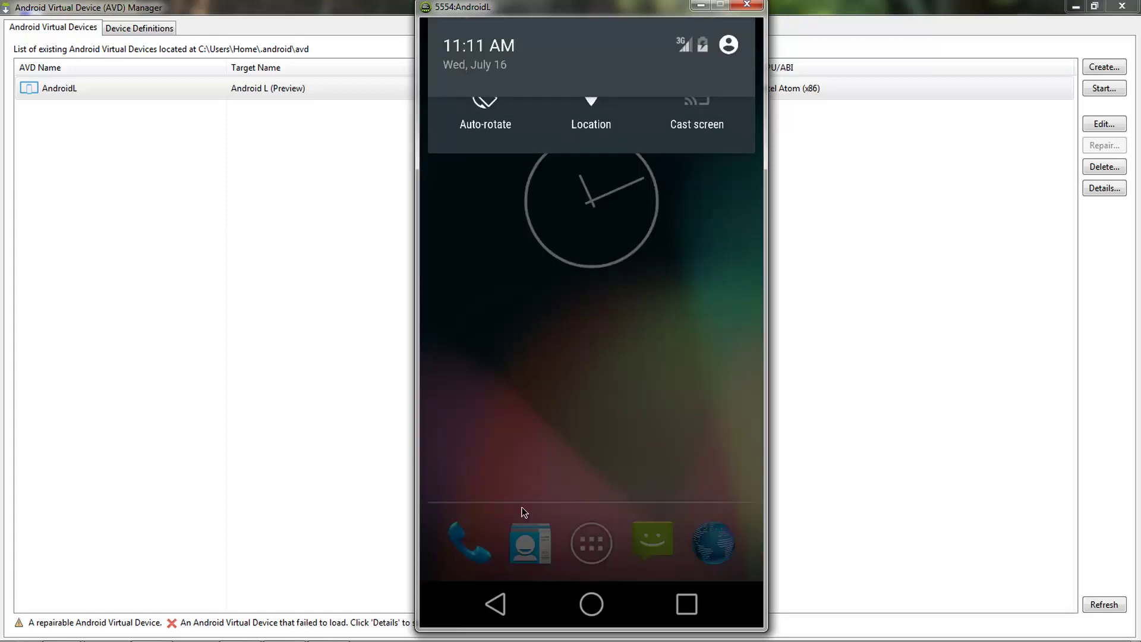
left_click(617, 449)
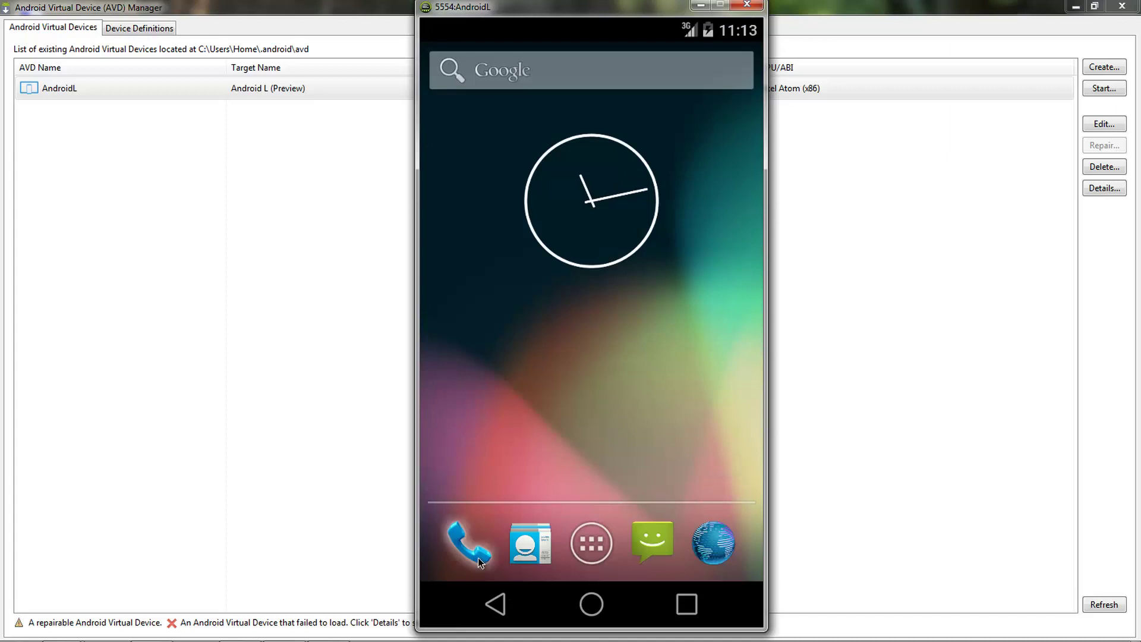
left_click(481, 550)
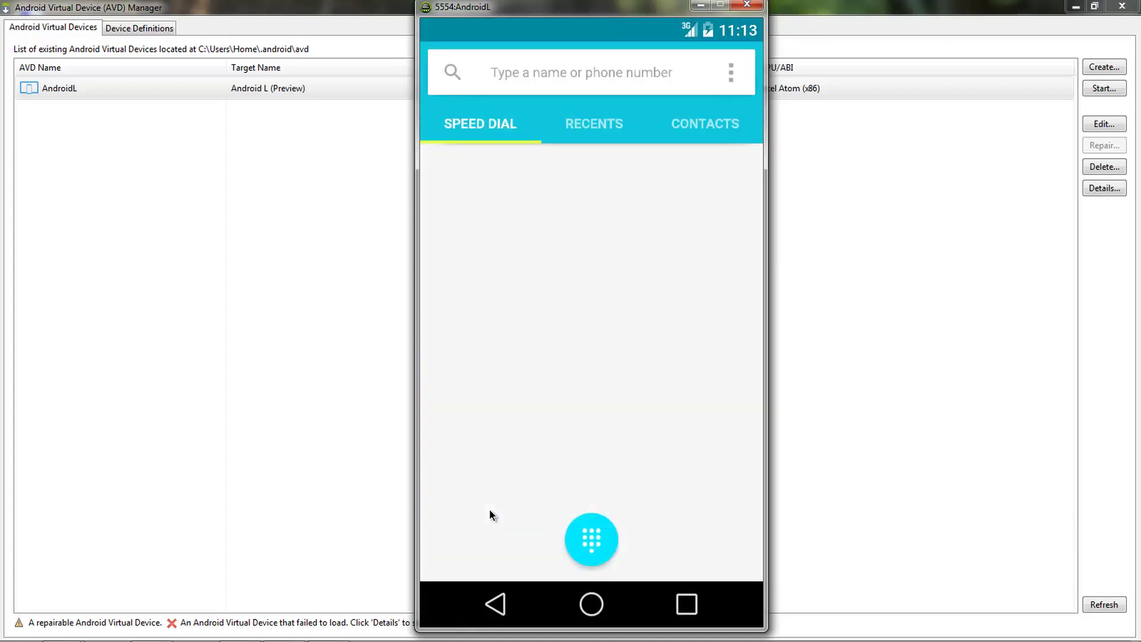
left_click(593, 536)
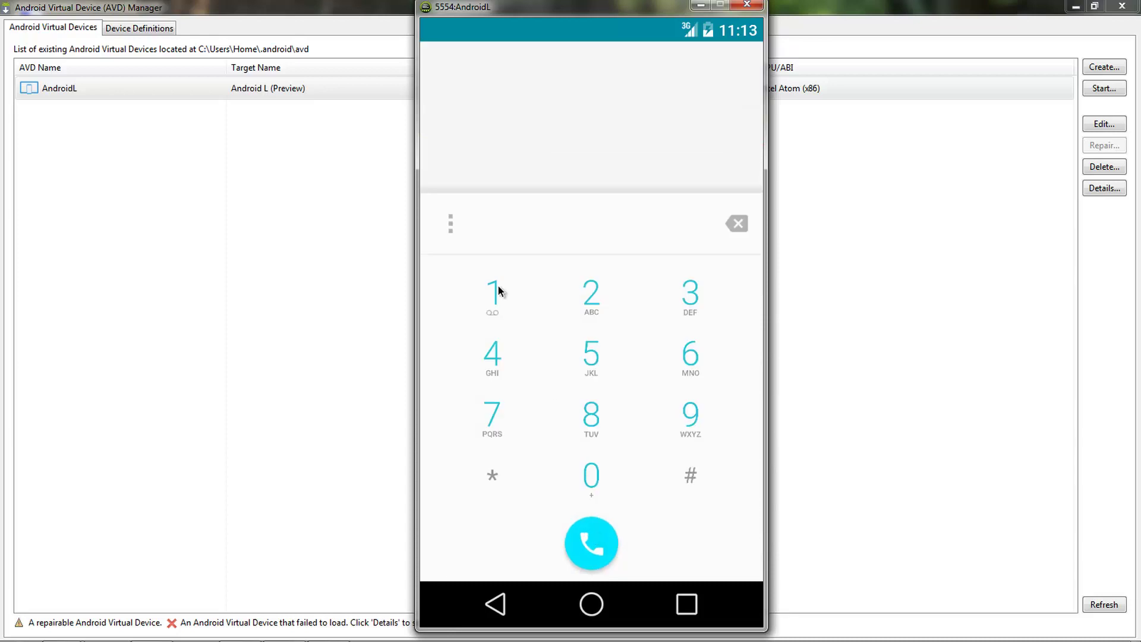
left_click(497, 293)
left_click(640, 295)
left_click(687, 303)
left_click(595, 607)
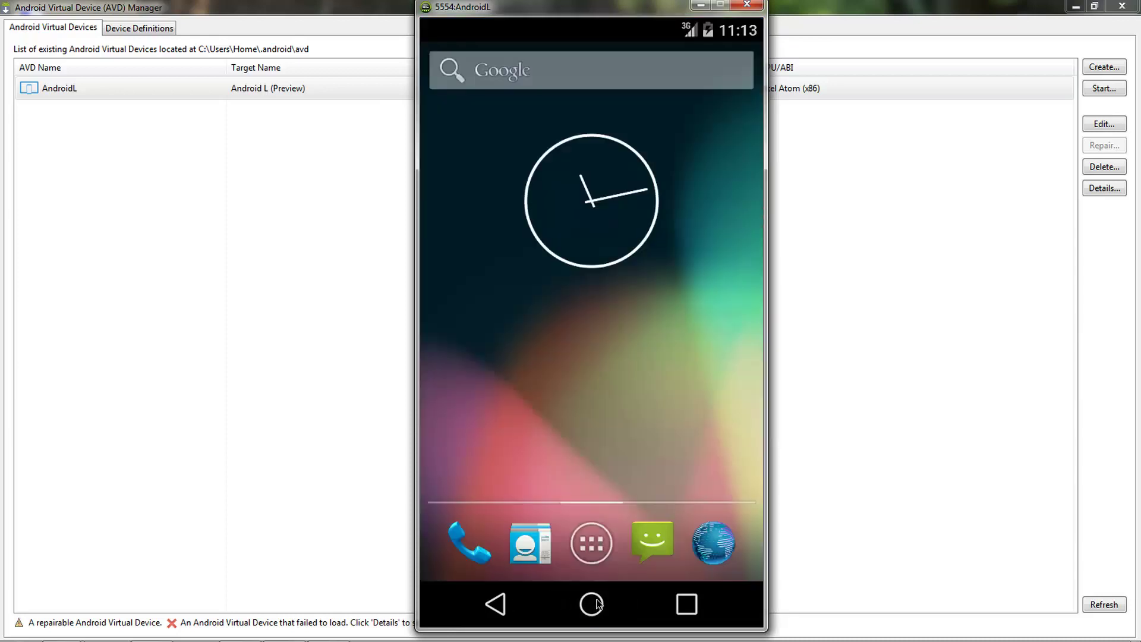
Step: Open Settings > About phone and check that the Android version is L
left_click_drag(556, 419, 753, 391)
left_click_drag(702, 336, 506, 356)
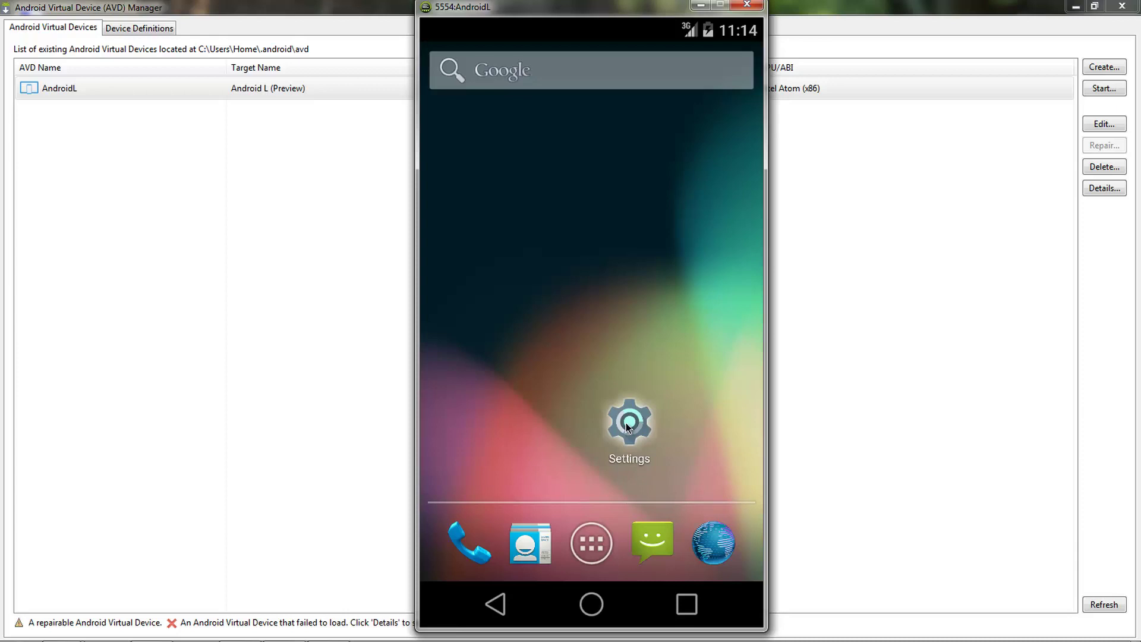
left_click(626, 425)
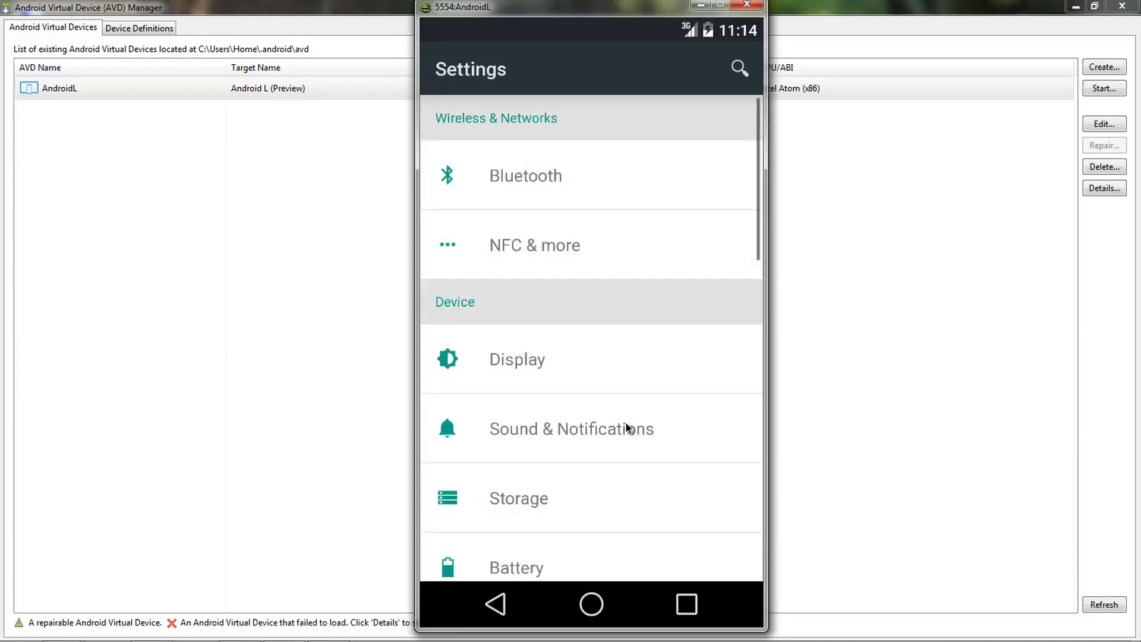
left_click_drag(618, 444, 650, 82)
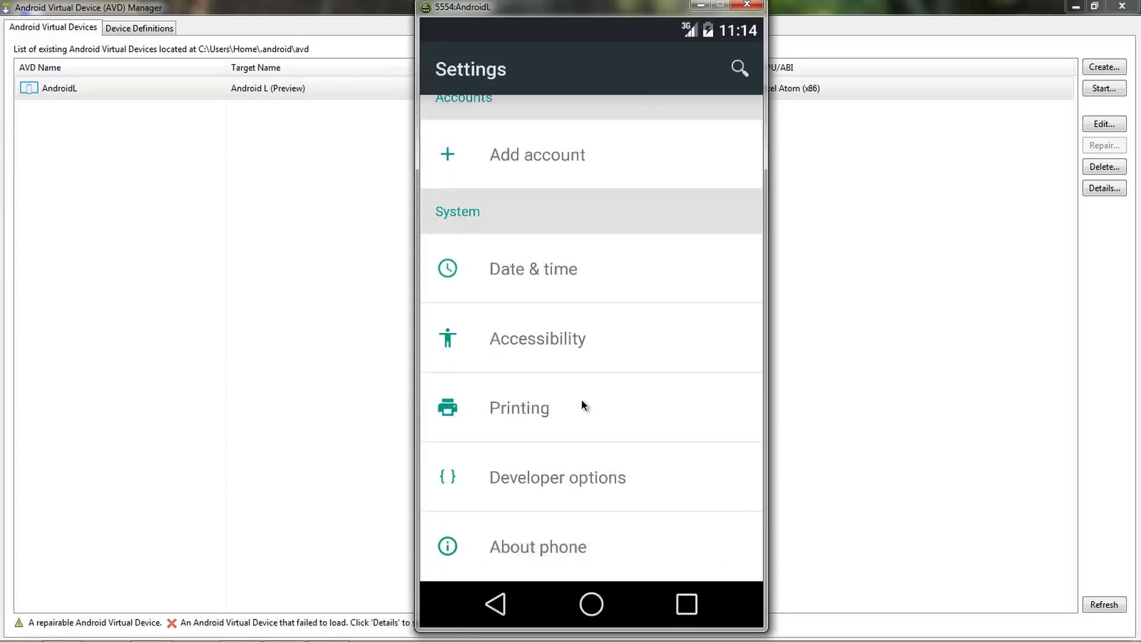
left_click(551, 533)
left_click(550, 381)
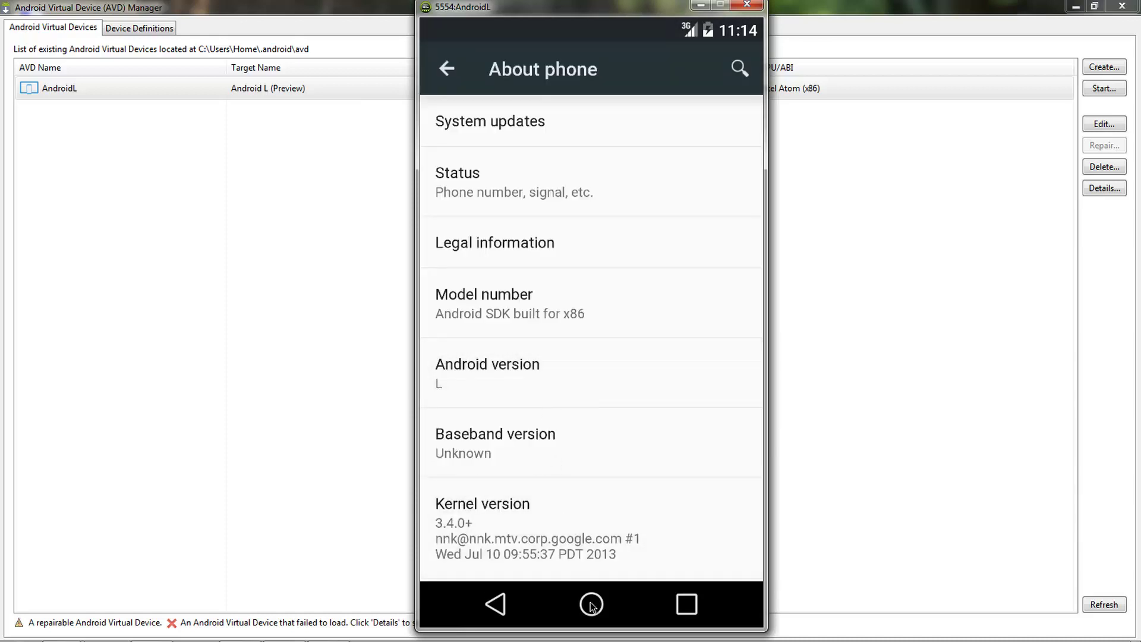
Step: Return home and swipe the app drawer over to the WIDGETS tab
left_click(592, 604)
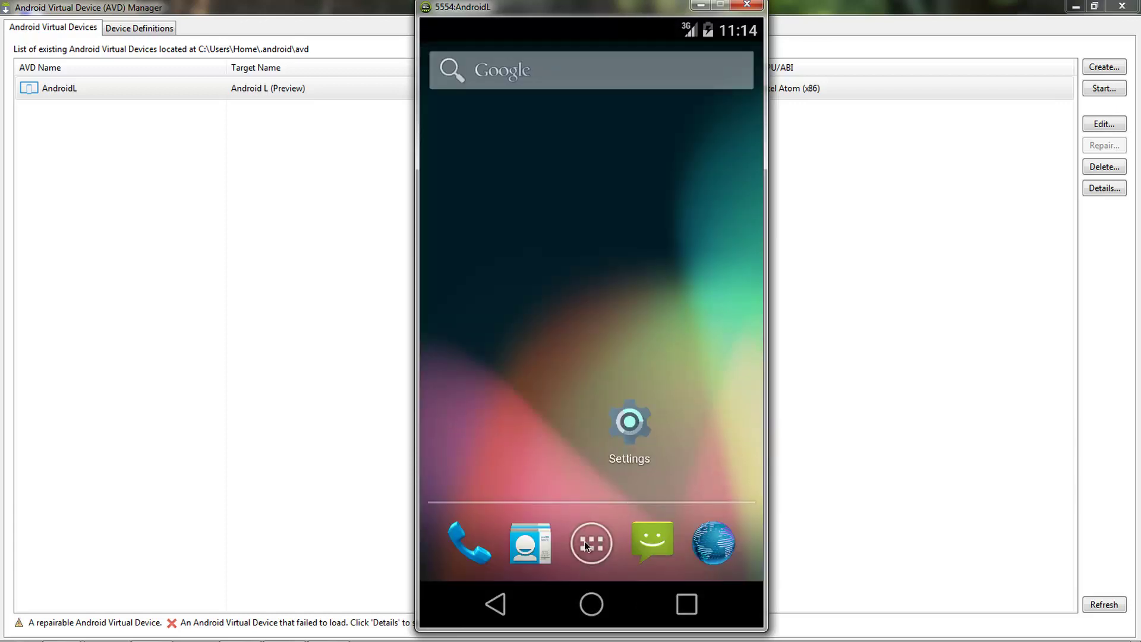
left_click(587, 545)
left_click_drag(721, 330, 385, 309)
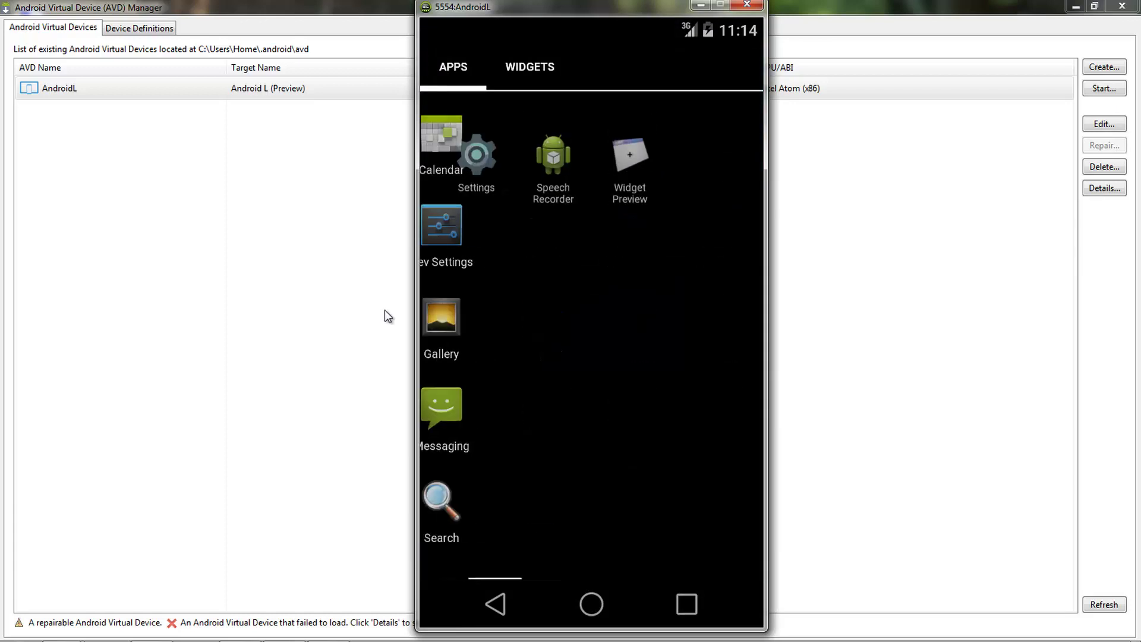
left_click_drag(479, 304, 639, 319)
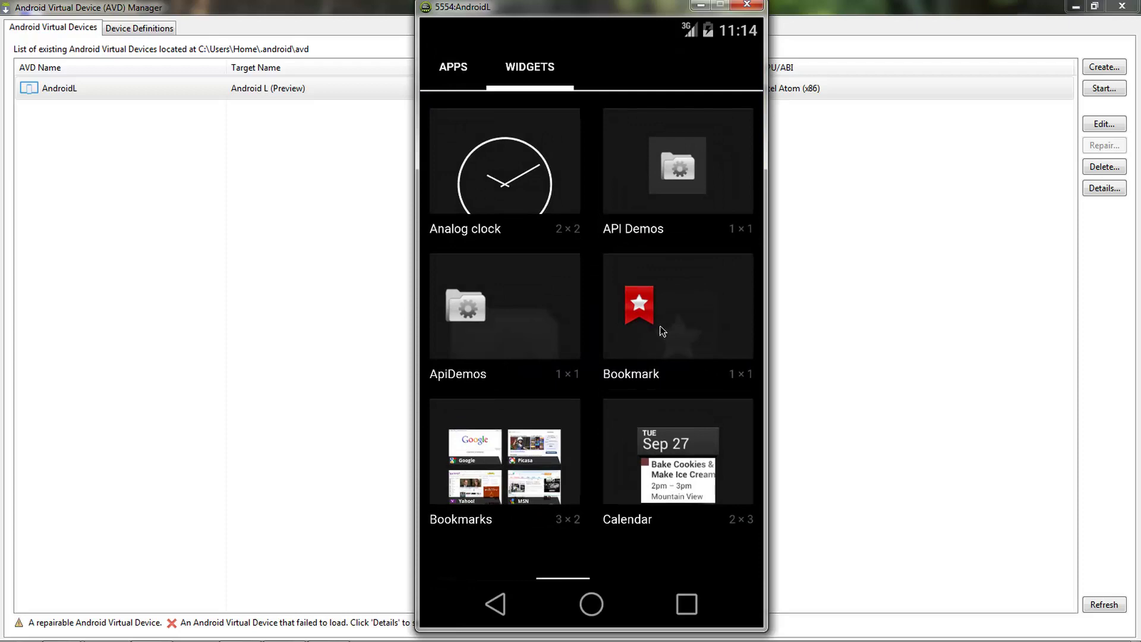